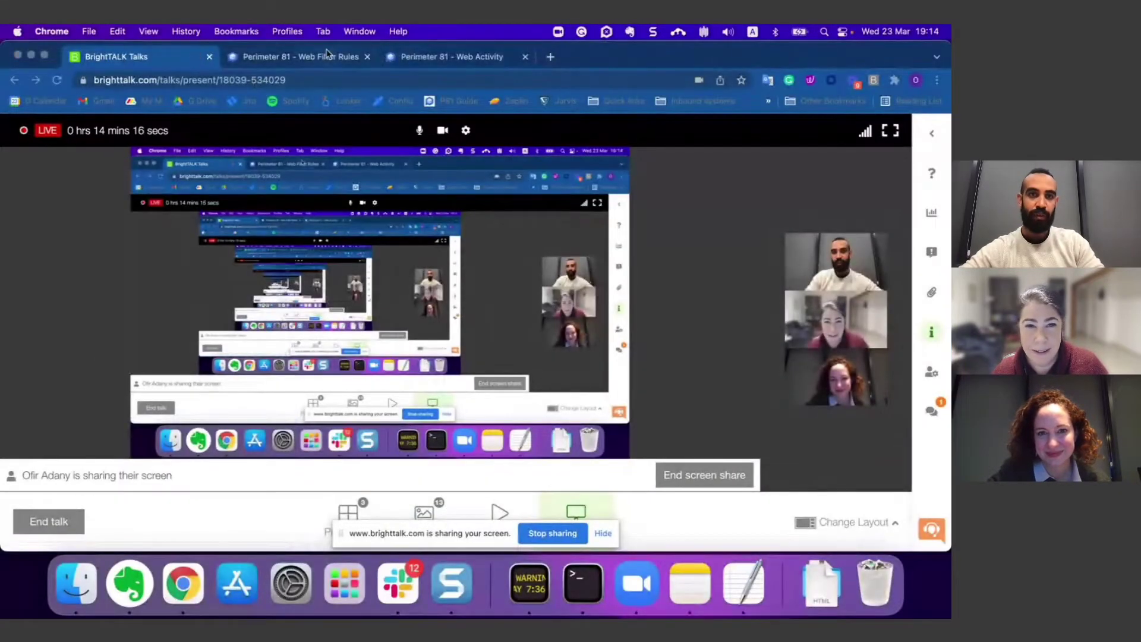
Switch to the Perimeter 81 Web Filter Rules tab showing the six existing rules
left_click(327, 55)
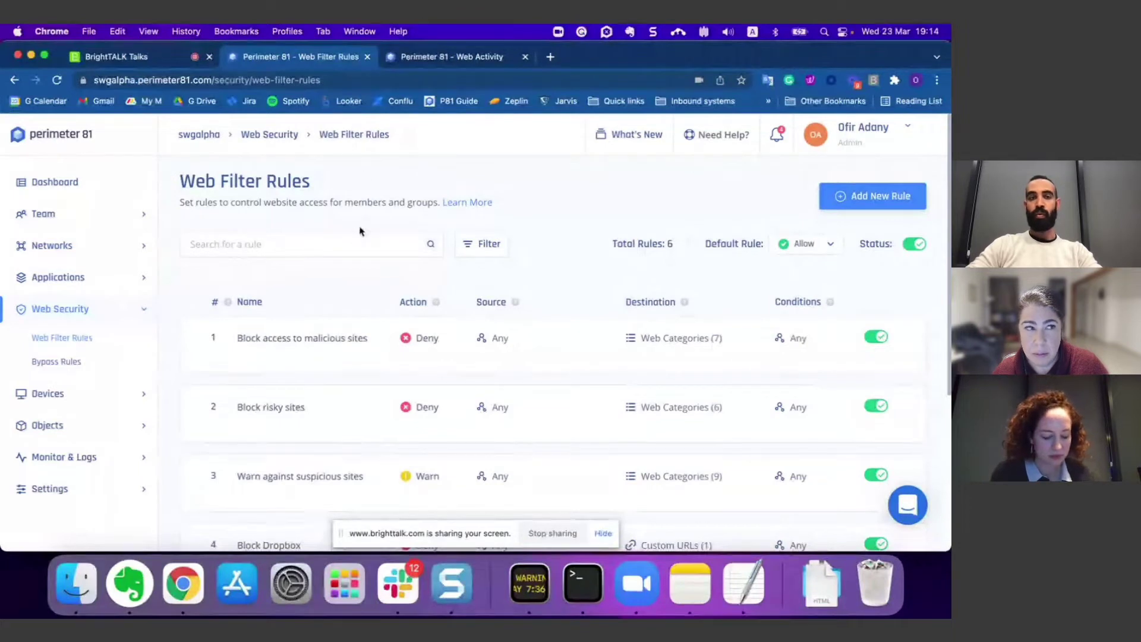
scroll(360, 231, "down", 5)
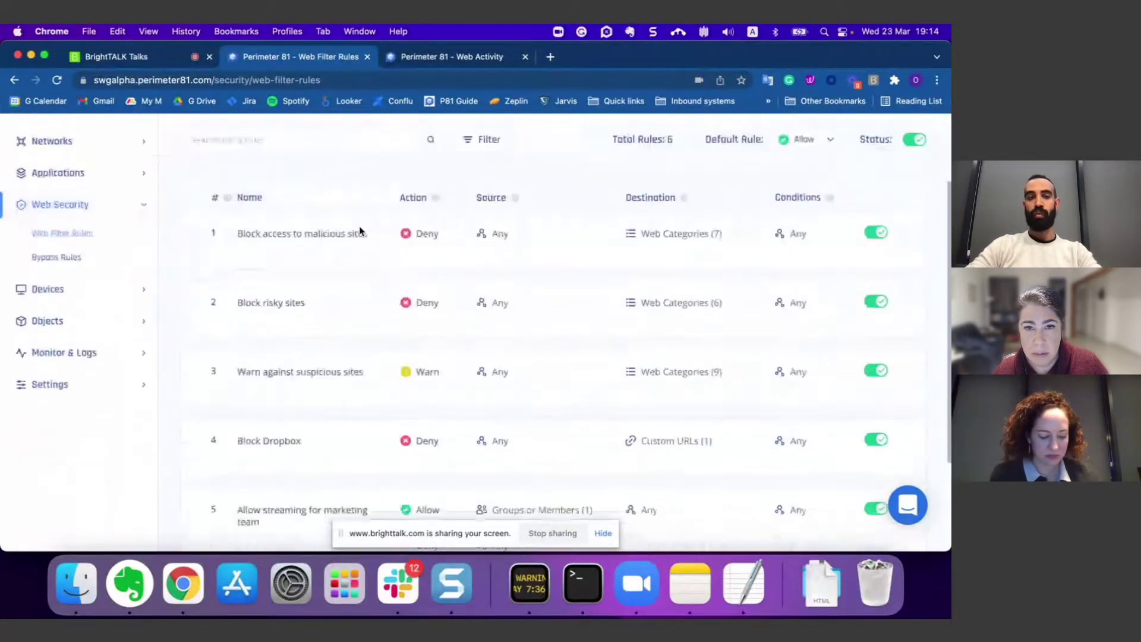
scroll(359, 226, "up", 3)
scroll(360, 226, "up", 3)
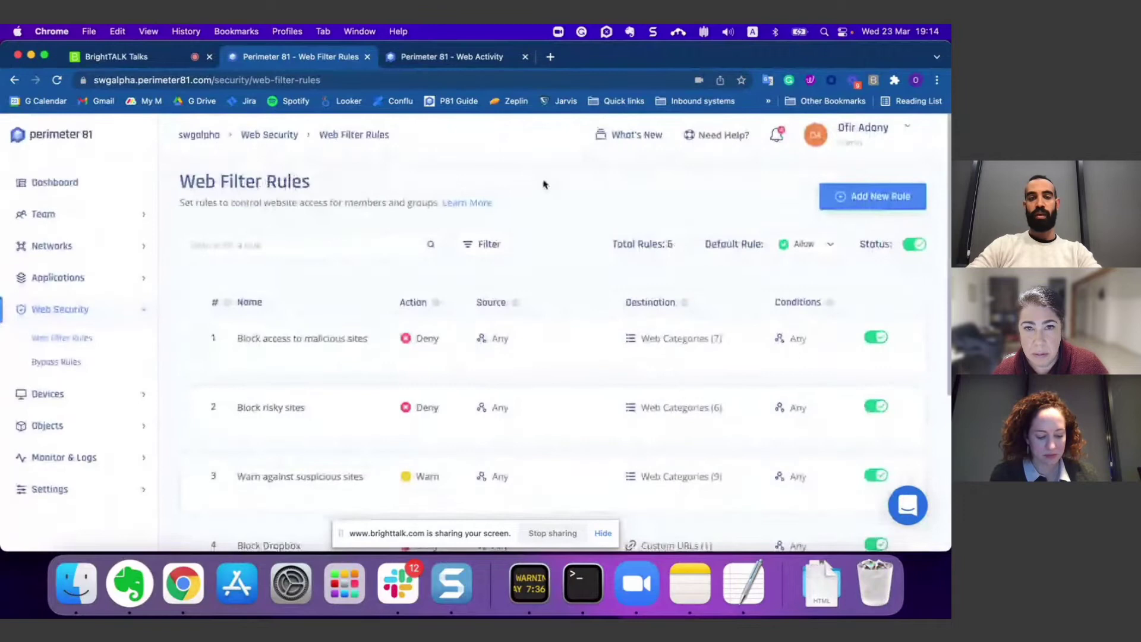
left_click(606, 32)
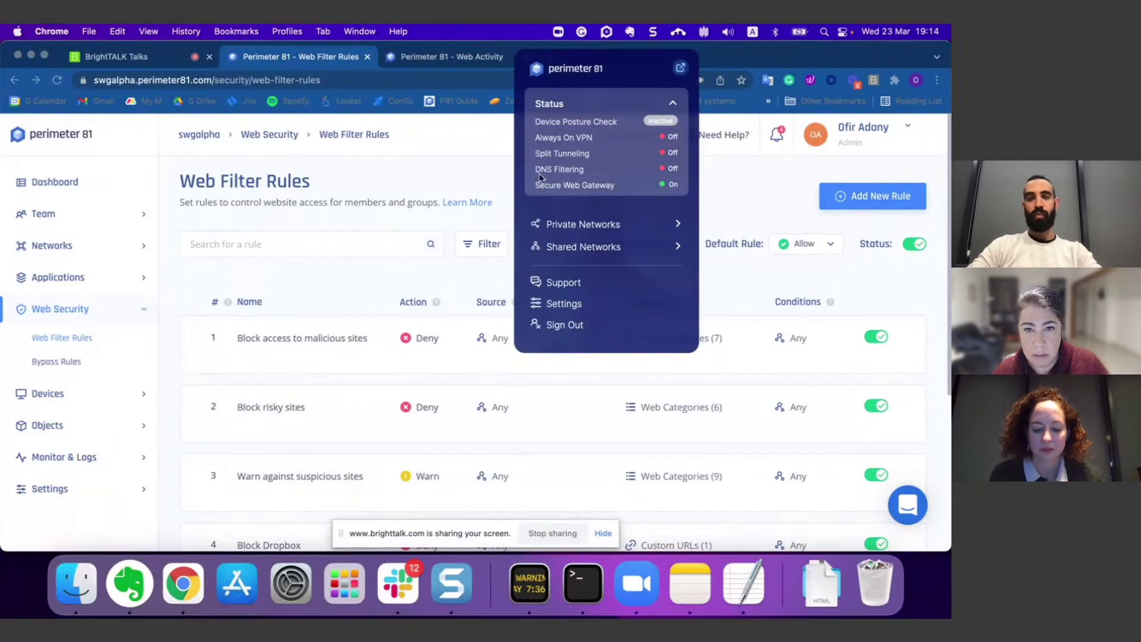
left_click(476, 177)
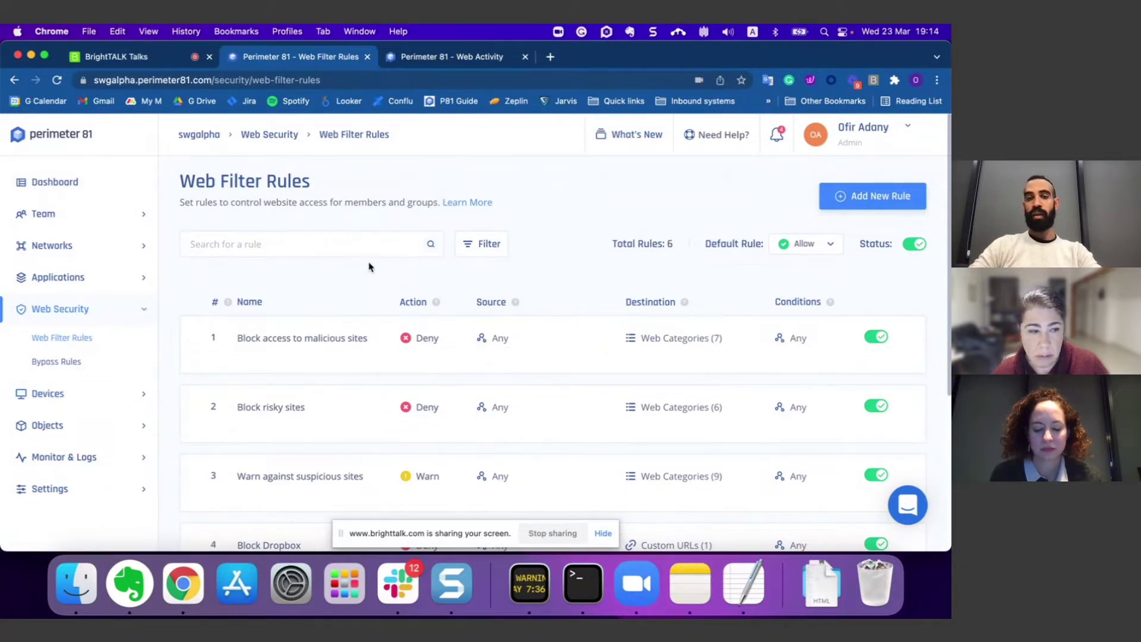
scroll(368, 266, "down", 2)
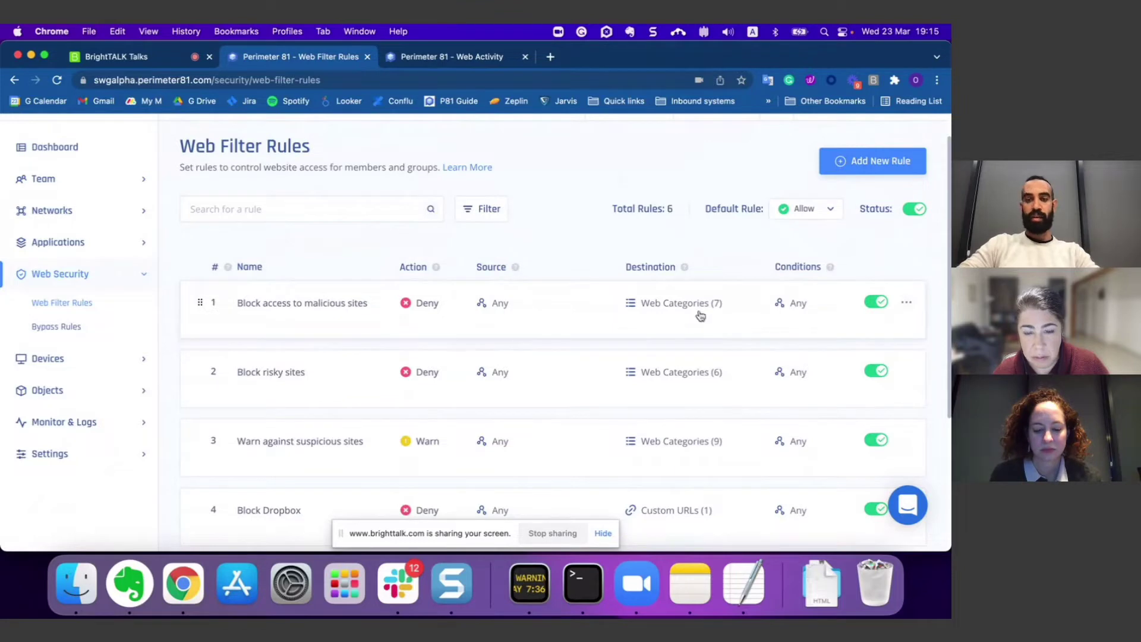
mouse_move(698, 313)
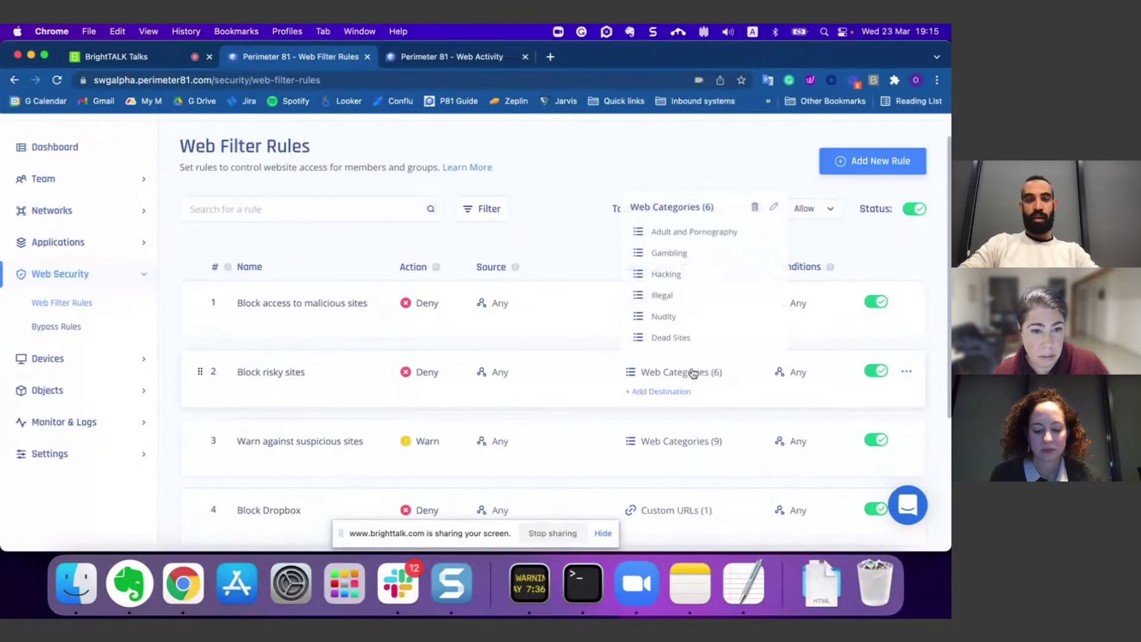
scroll(314, 370, "down", 2)
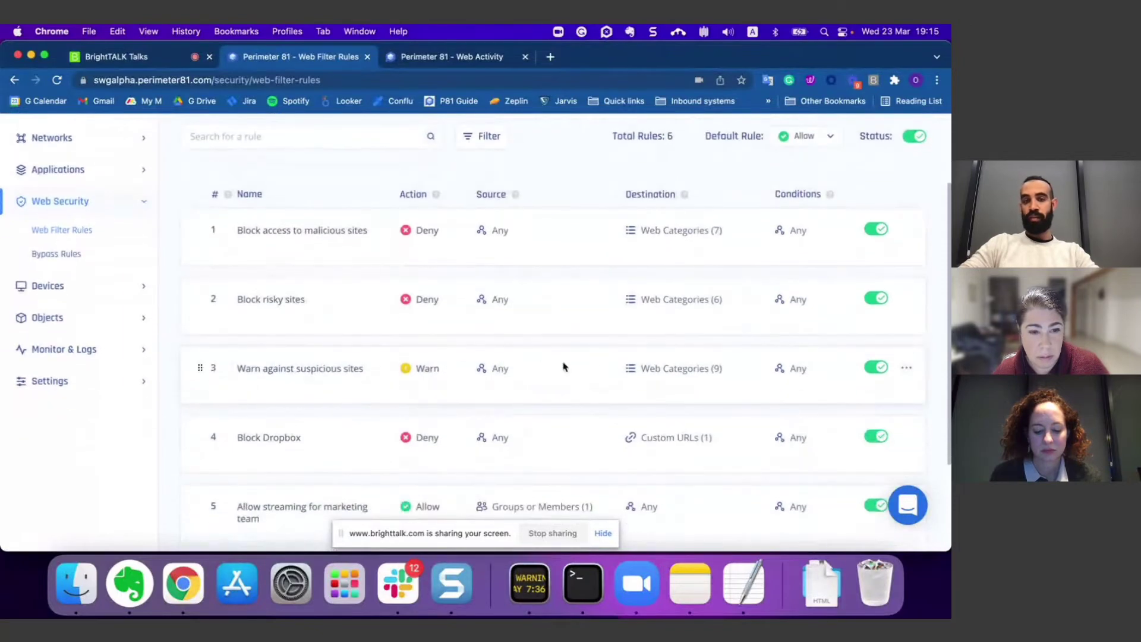
mouse_move(661, 365)
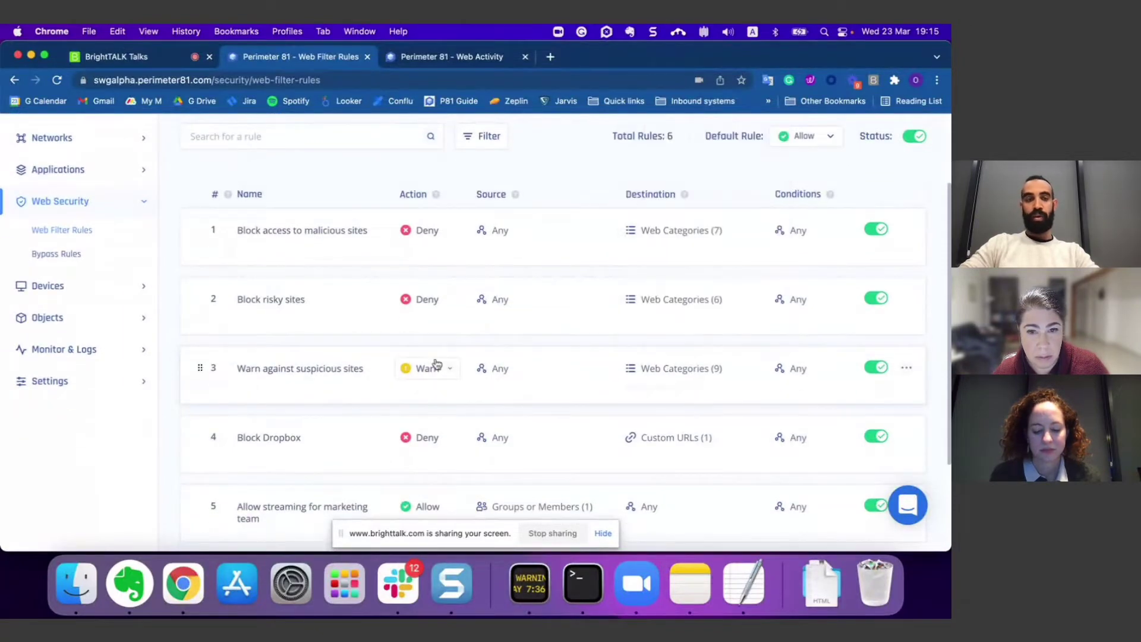
scroll(434, 364, "down", 3)
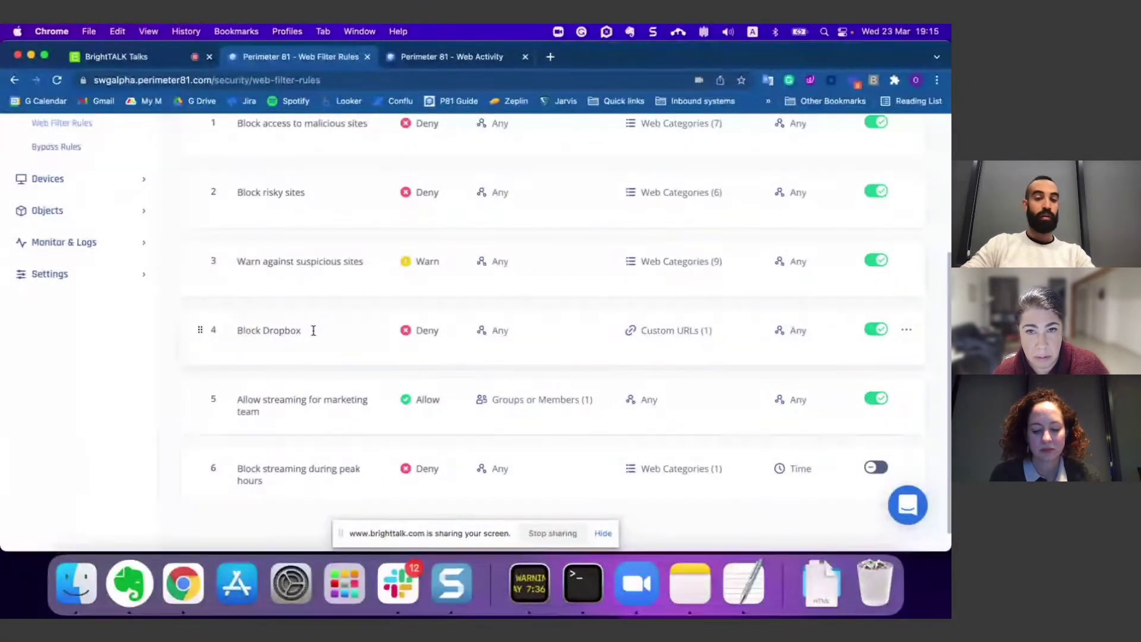
mouse_move(693, 335)
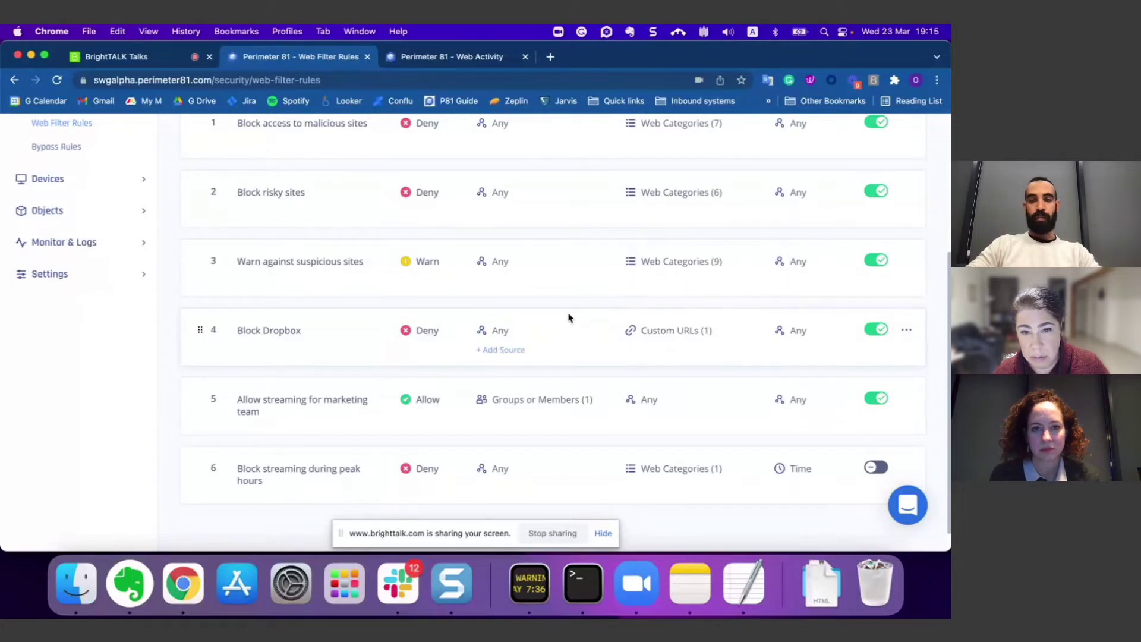
scroll(568, 317, "down", 1)
scroll(569, 316, "up", 5)
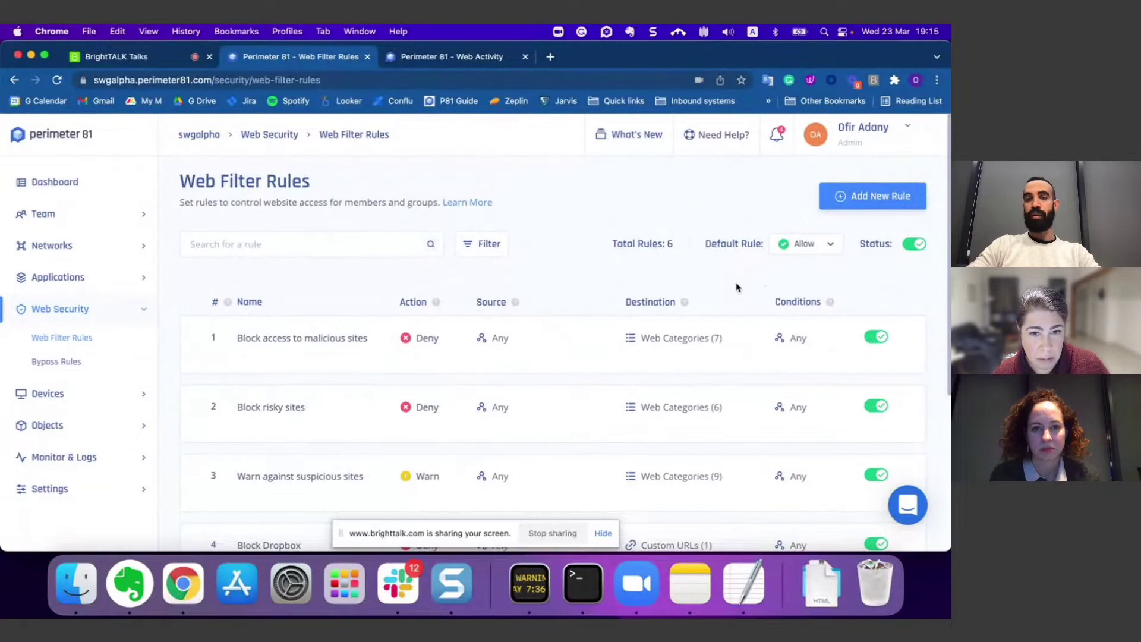
Keep the default rule on Allow and add a new rule named 'Block access to News'
left_click(804, 252)
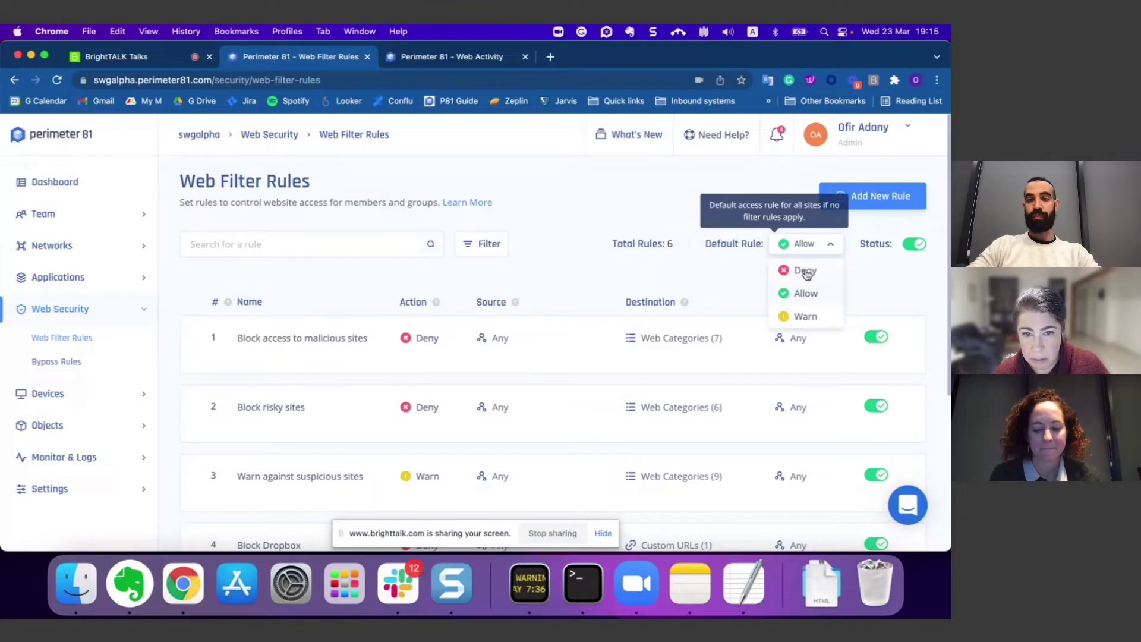
left_click(733, 283)
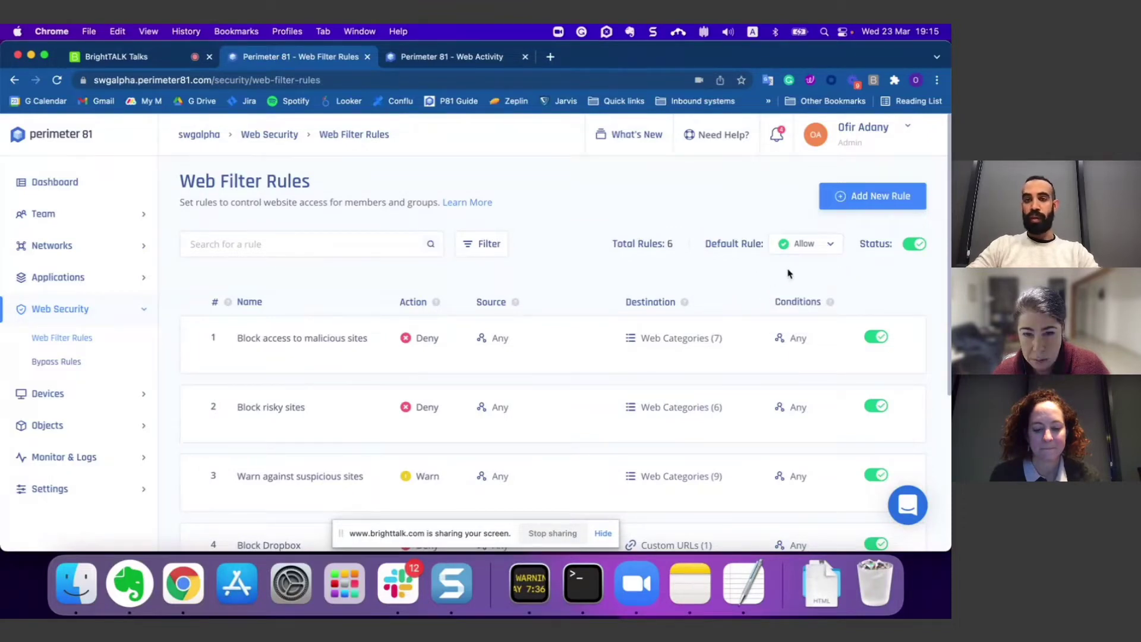
left_click(893, 200)
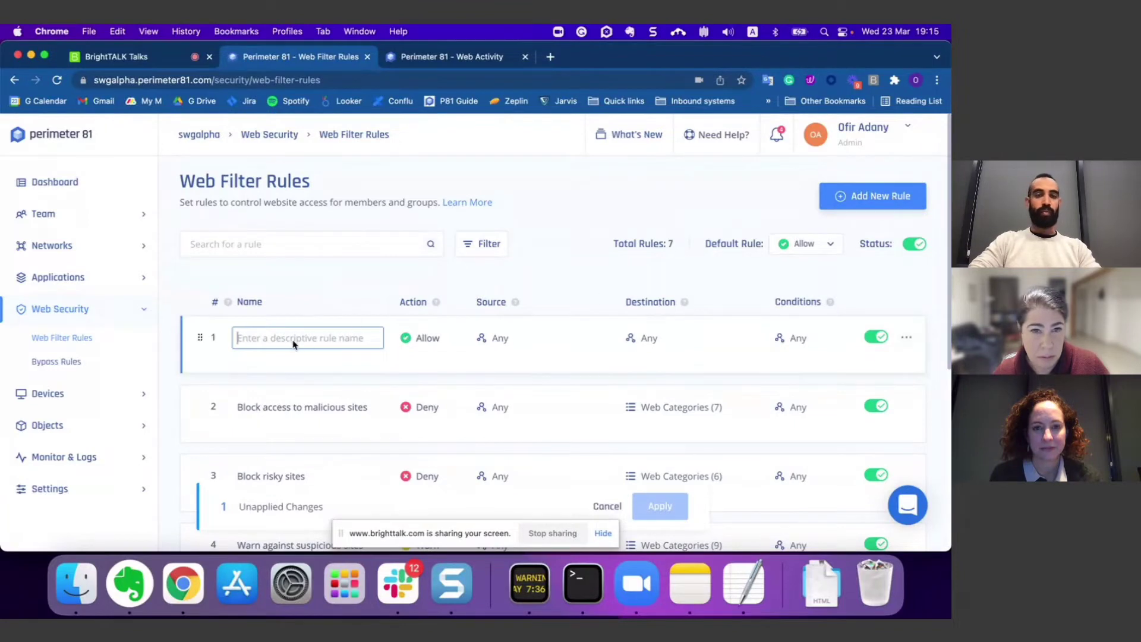
type("Bl")
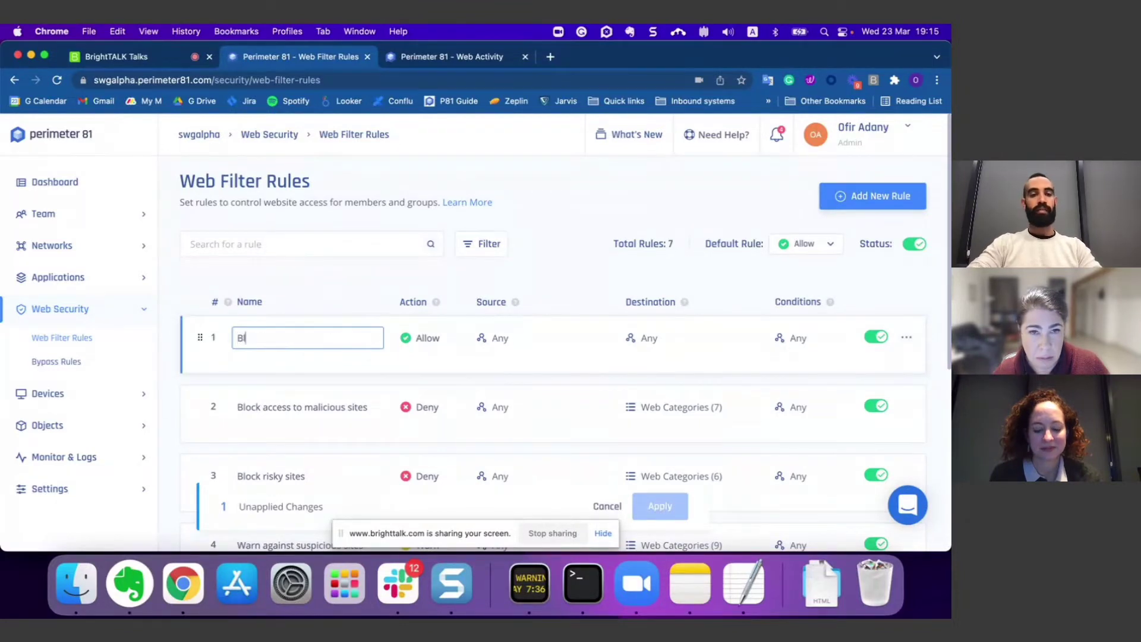
type("ock ")
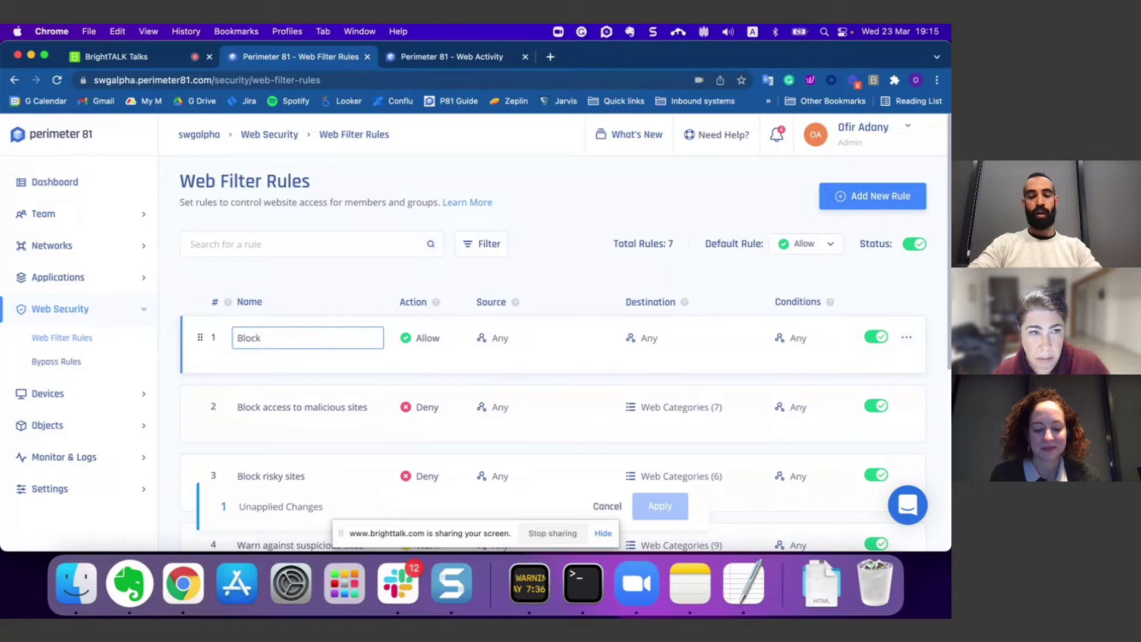
type("access to News")
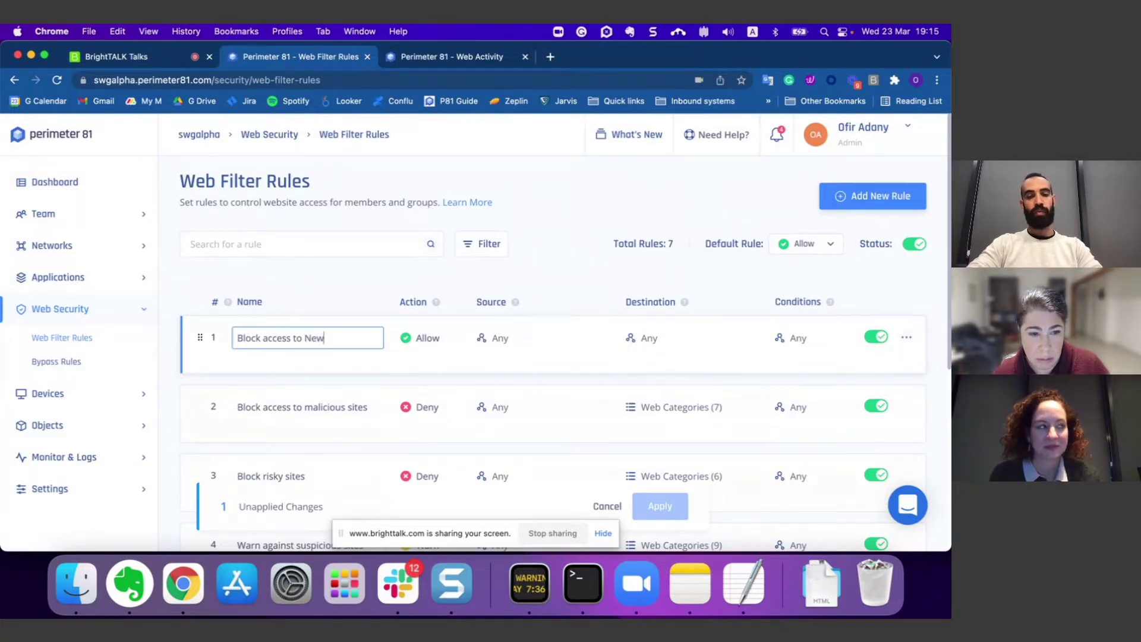
left_click(327, 285)
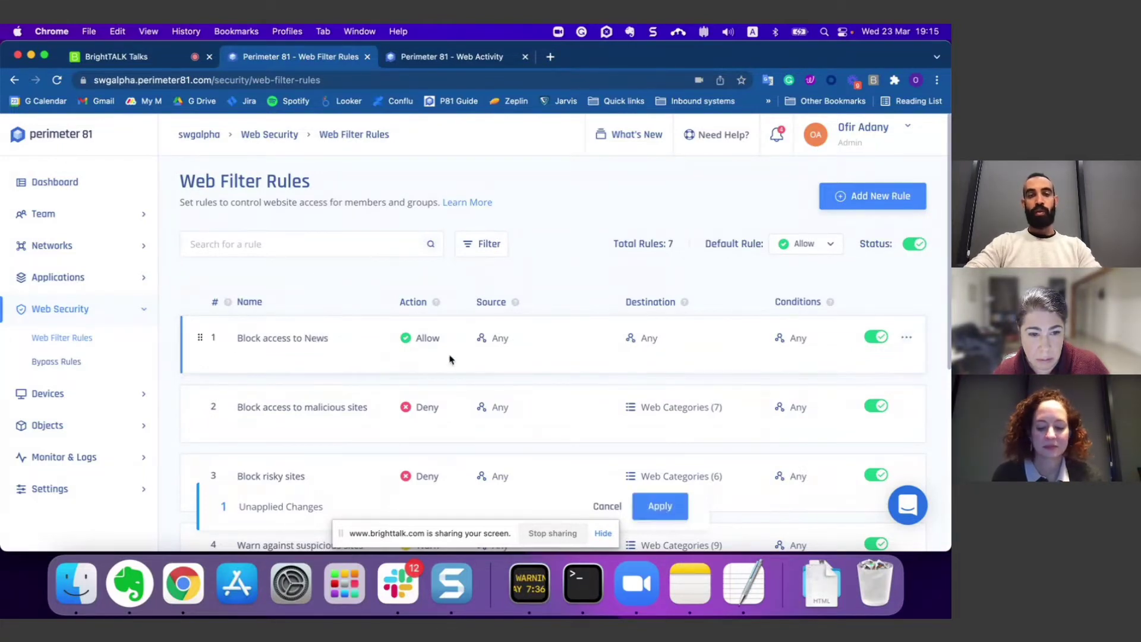
Set the new rule's action to Deny and limit its source to the HR group
left_click(436, 338)
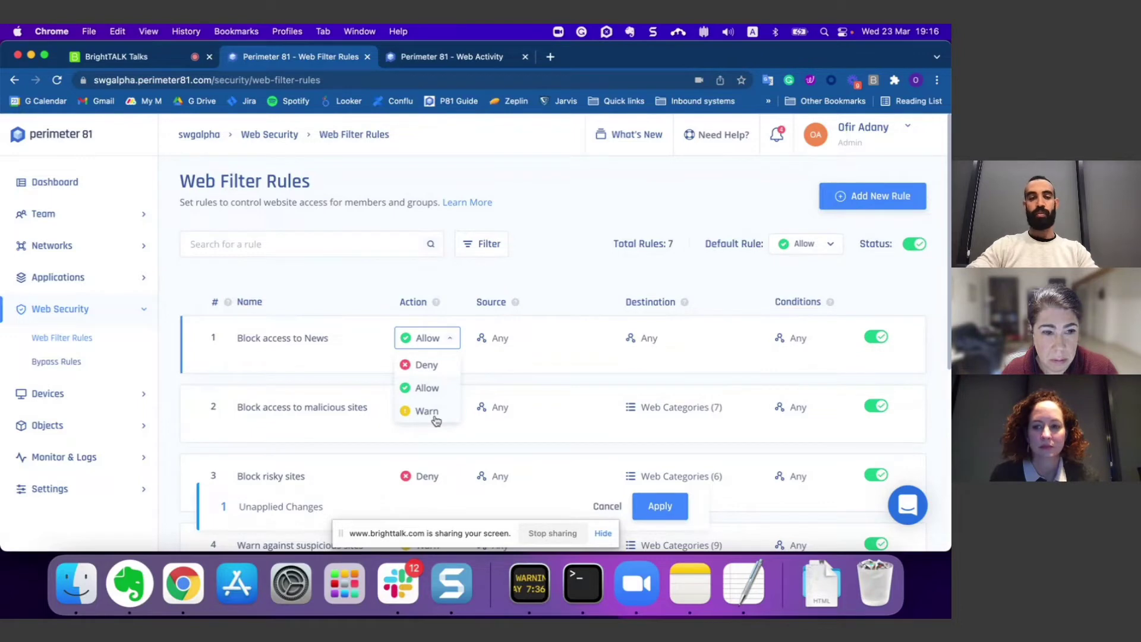
left_click(431, 372)
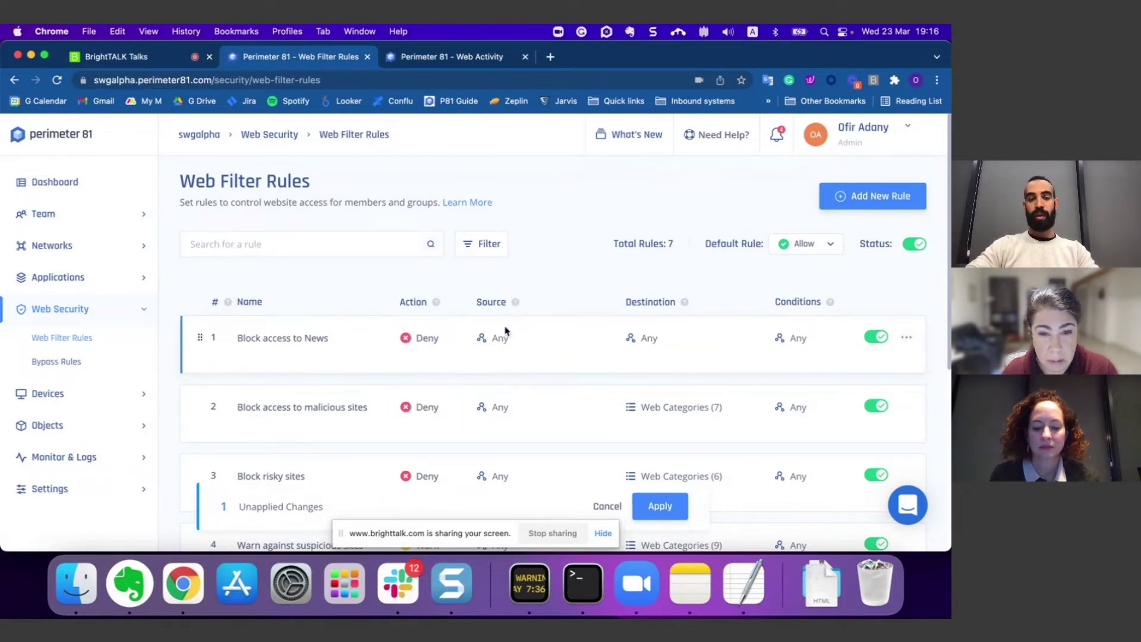
left_click(500, 357)
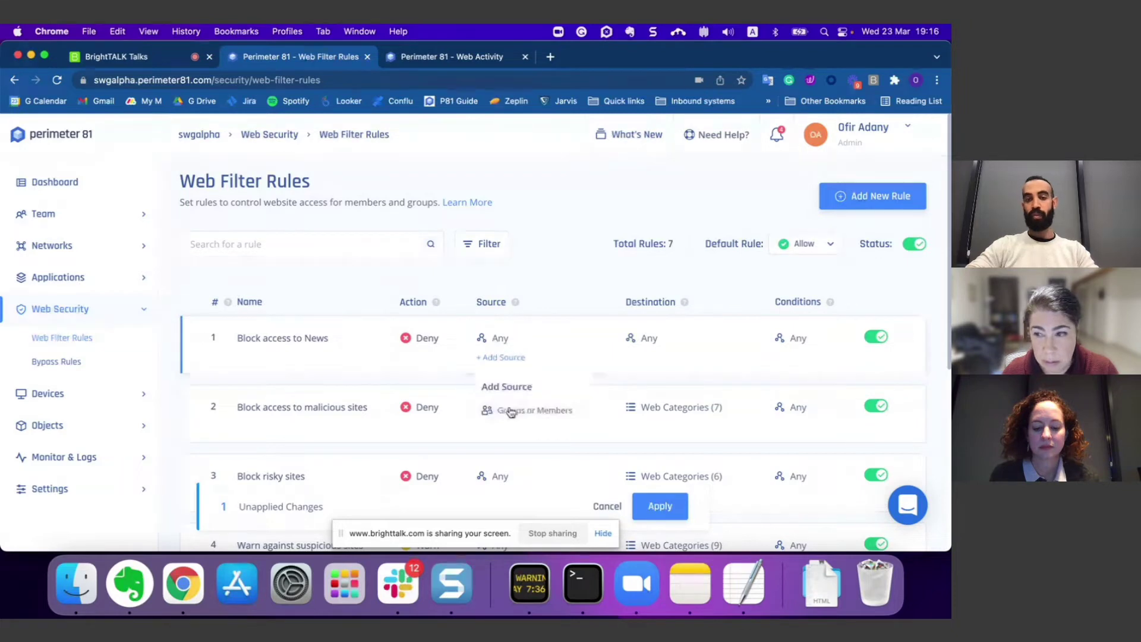
left_click(509, 409)
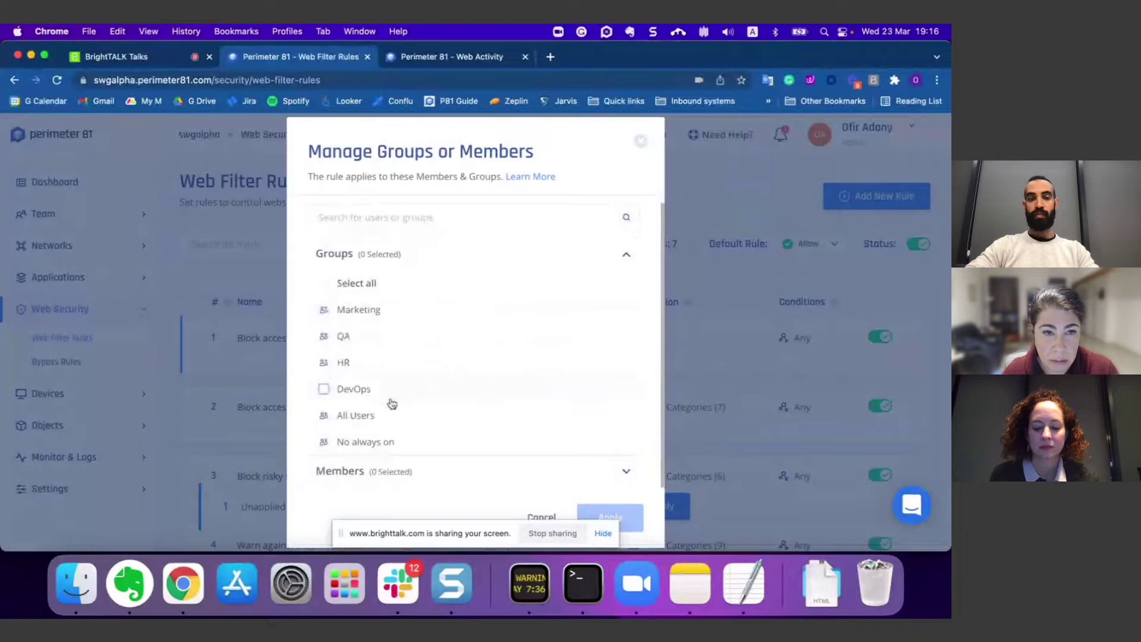
left_click(396, 365)
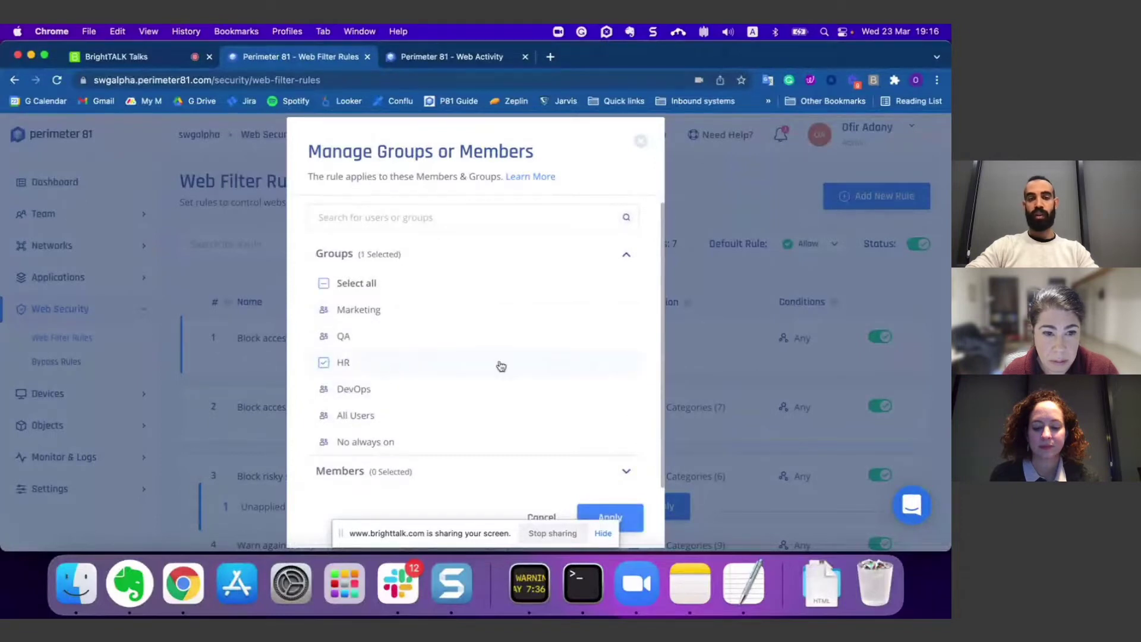
left_click(624, 519)
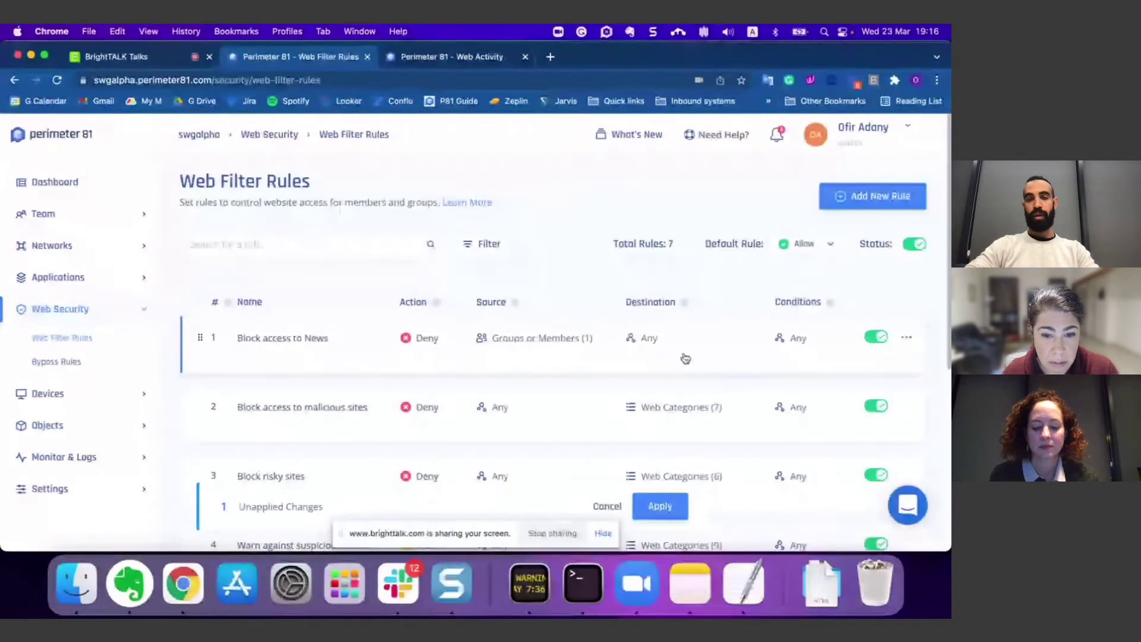
Search web categories for 'news' and apply News and Media as the rule's destination
left_click(658, 357)
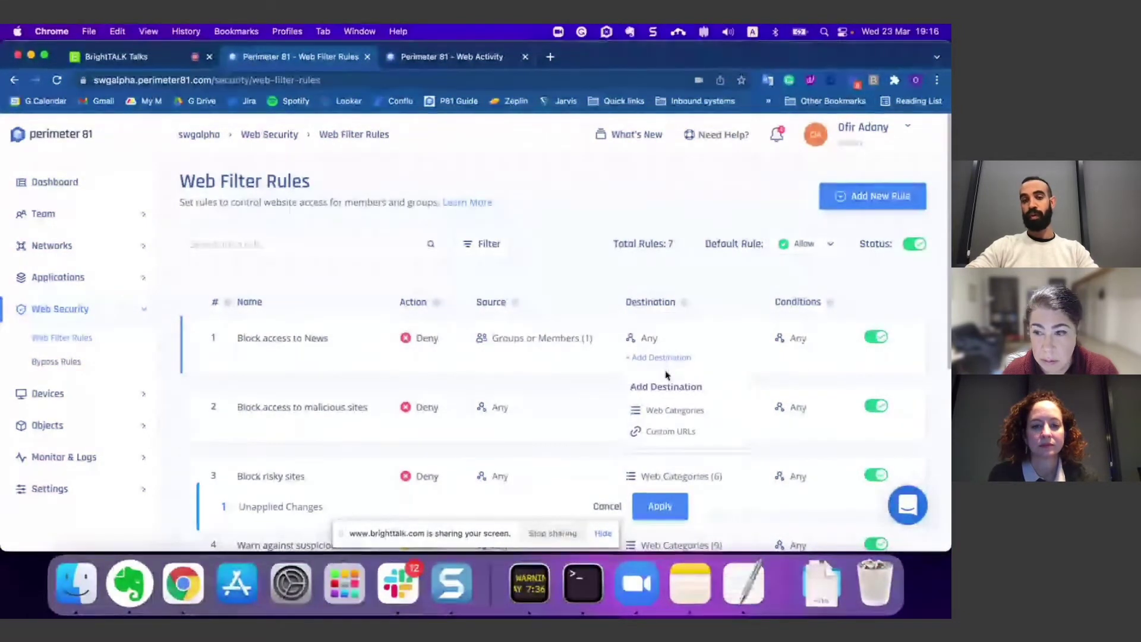
left_click(670, 410)
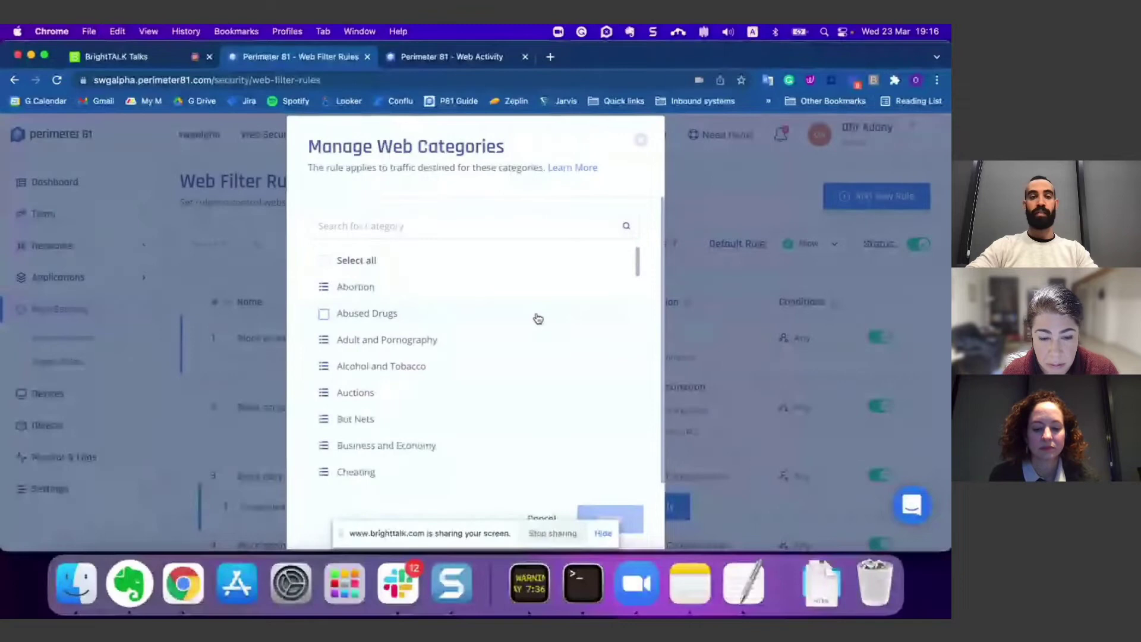
left_click(489, 224)
scroll(498, 333, "down", 10)
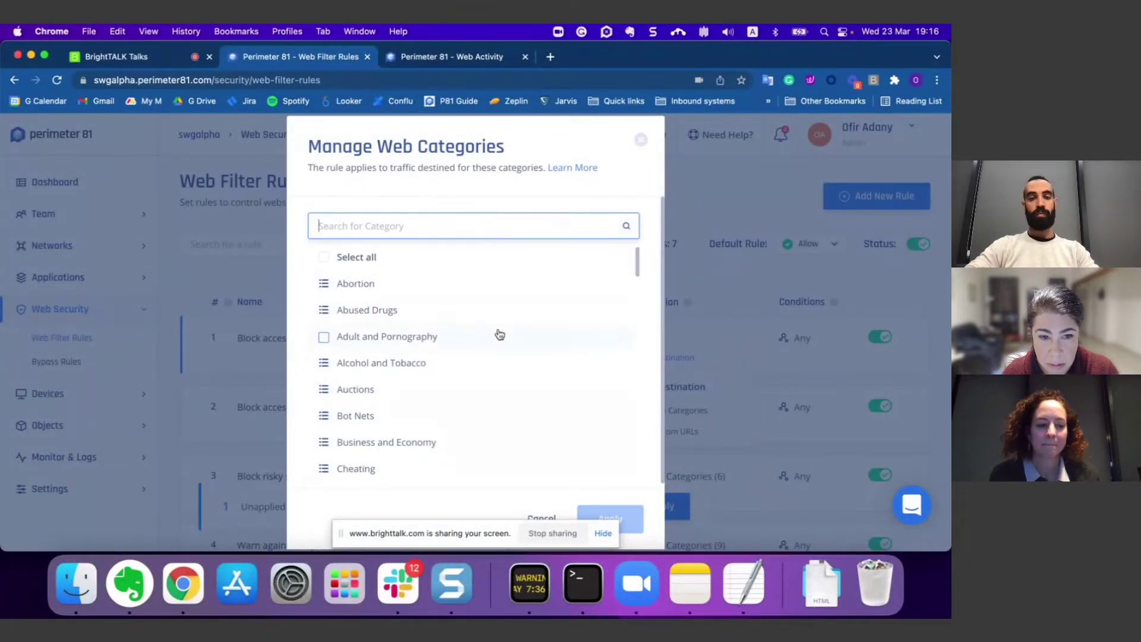
scroll(499, 334, "up", 10)
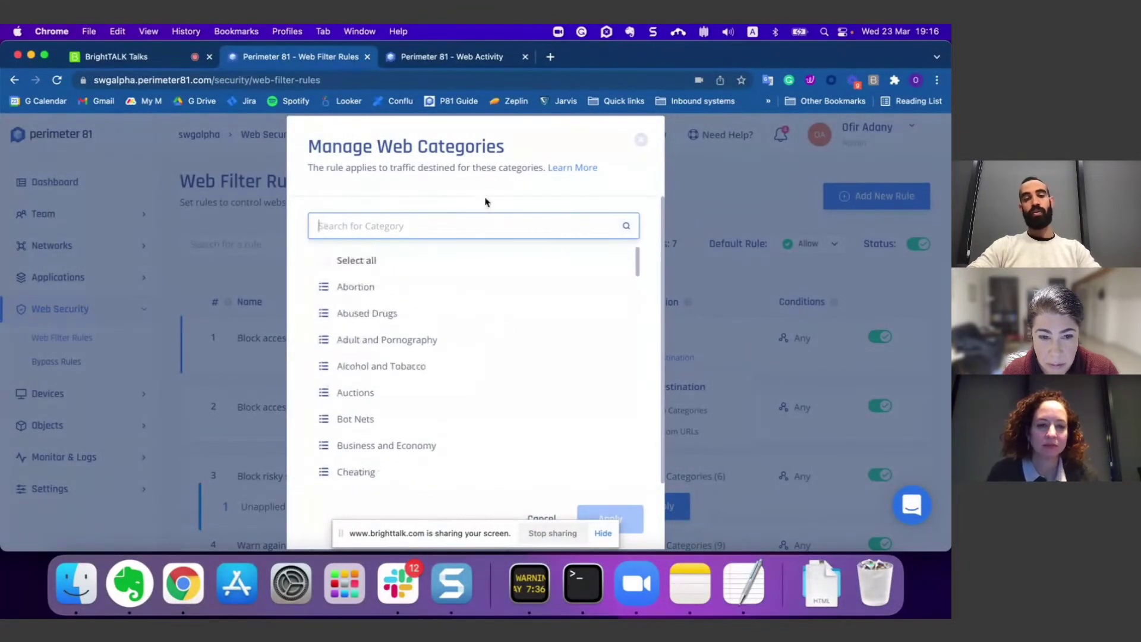
type("news")
left_click(384, 259)
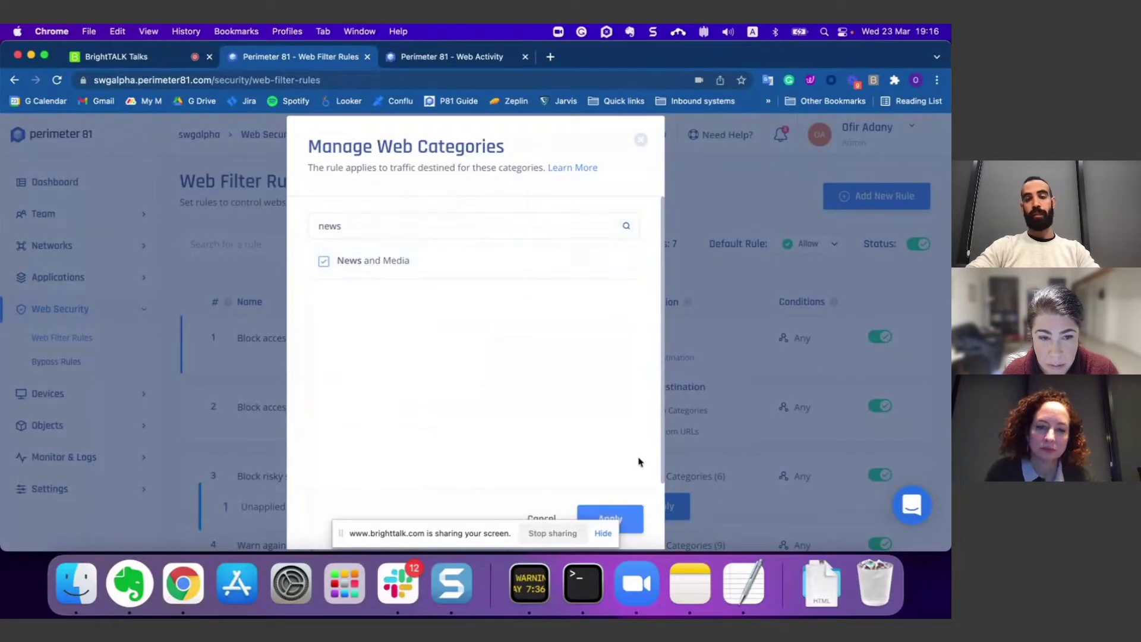
left_click(635, 520)
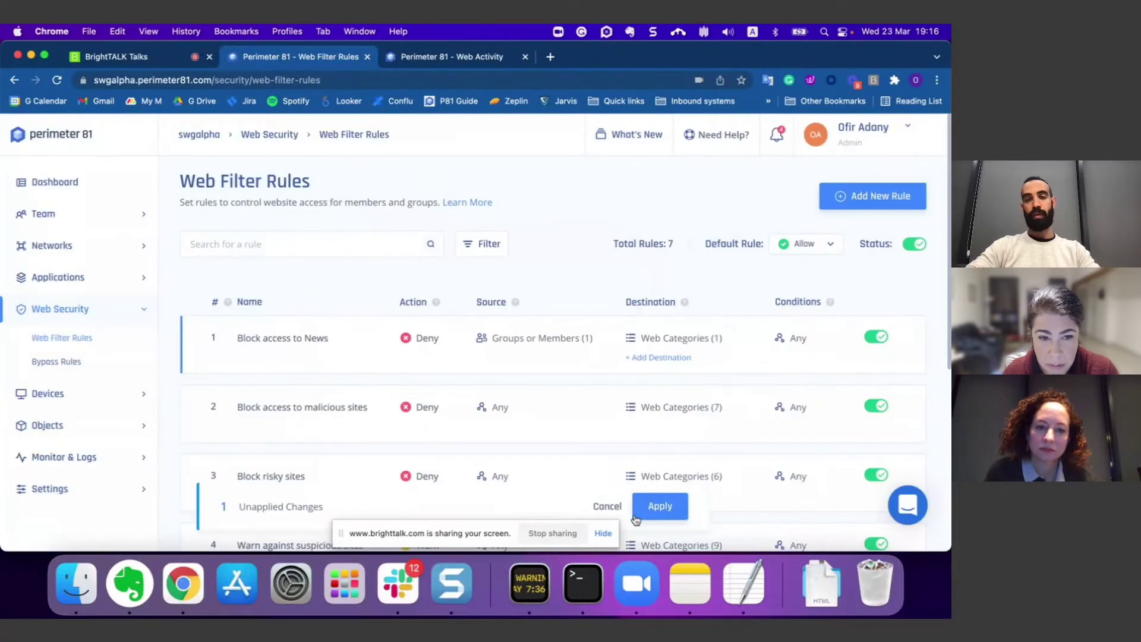
left_click(672, 359)
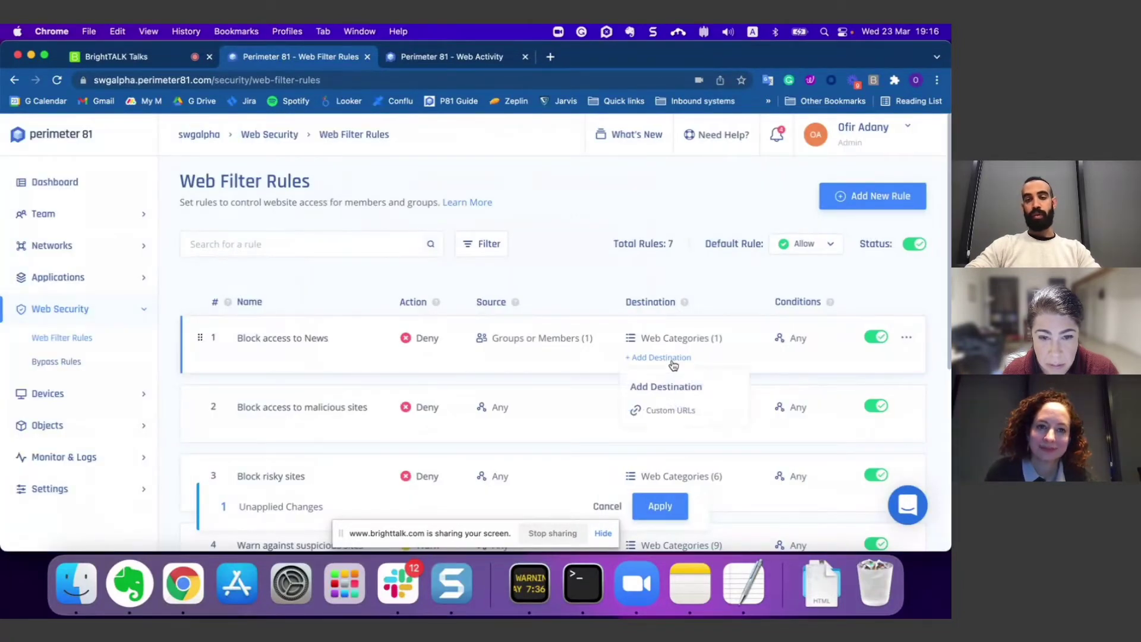
Start a new Custom URLs destination entry named Facebook
left_click(663, 413)
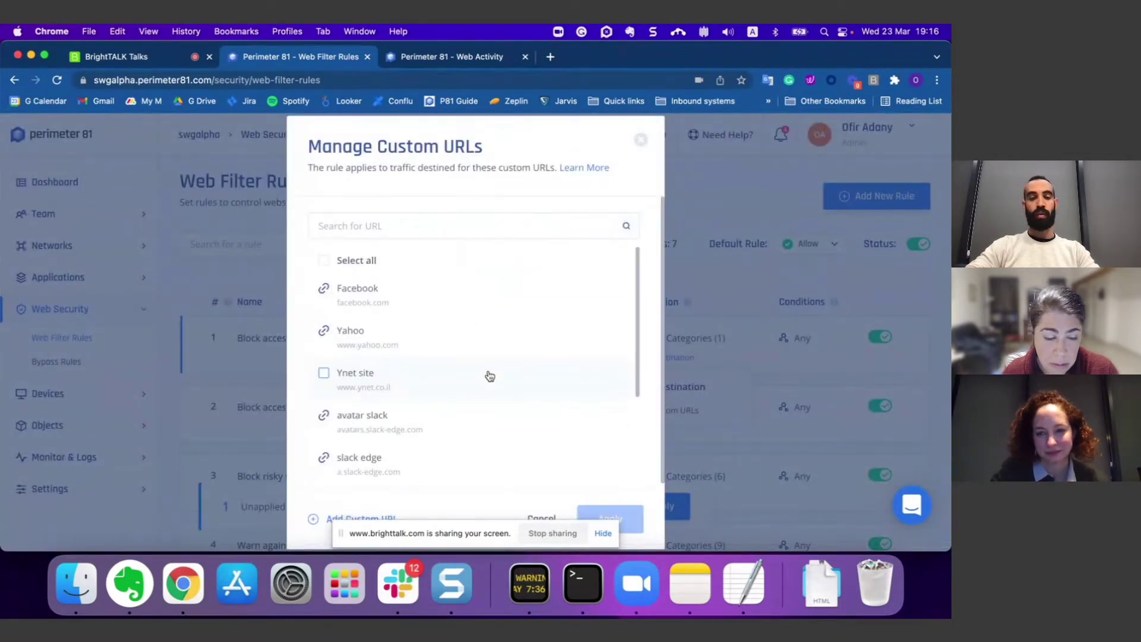
left_click(315, 519)
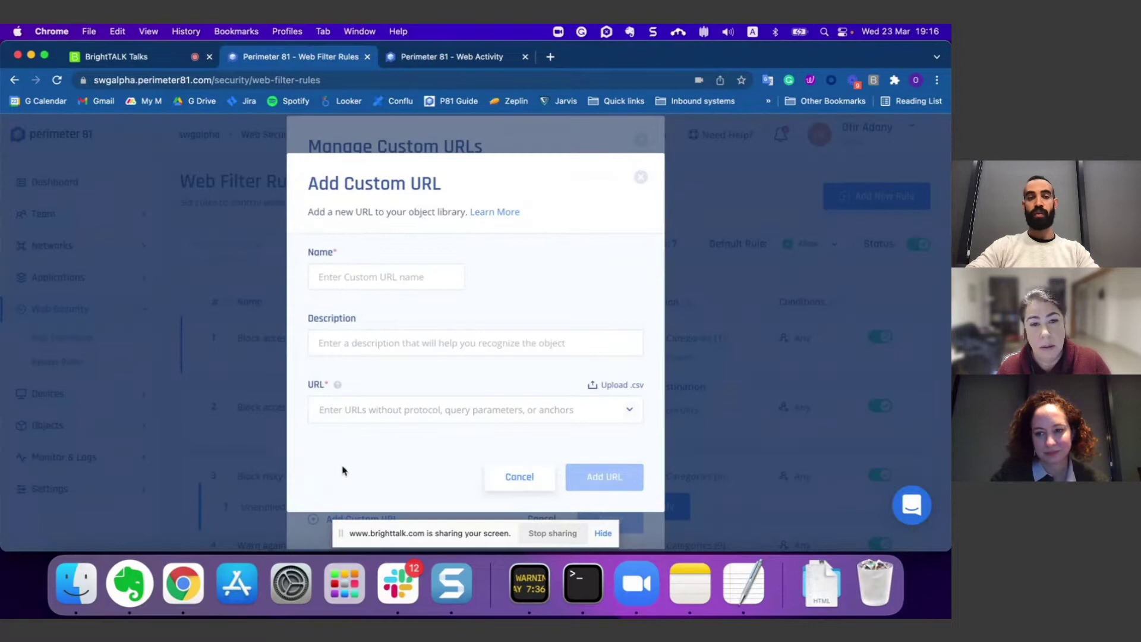
left_click(399, 286)
type("Facebook")
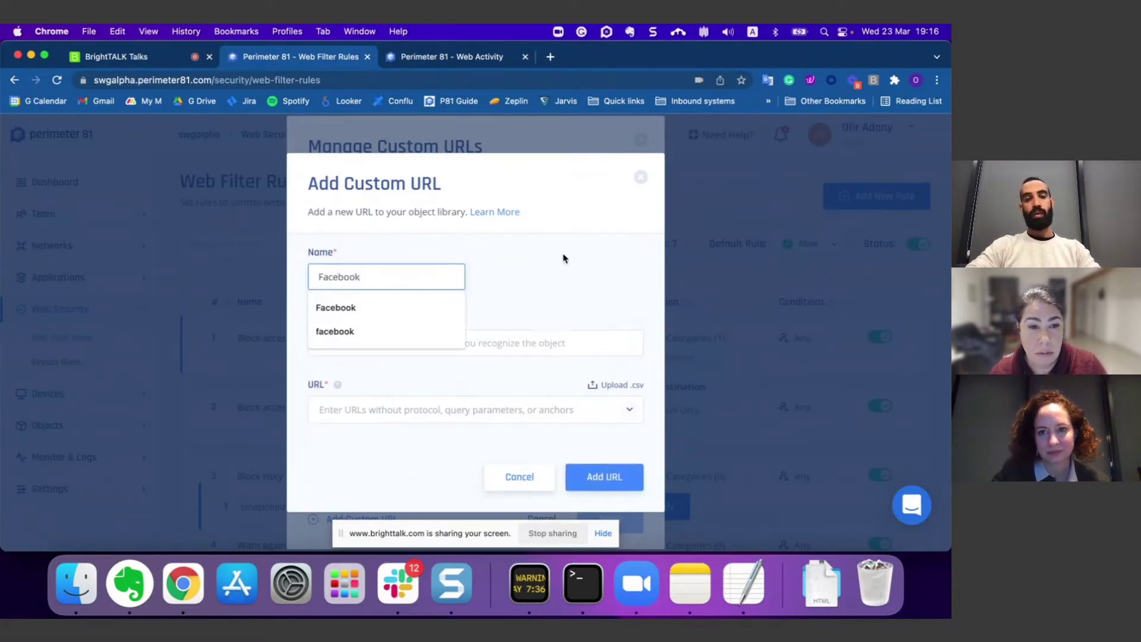
left_click(563, 261)
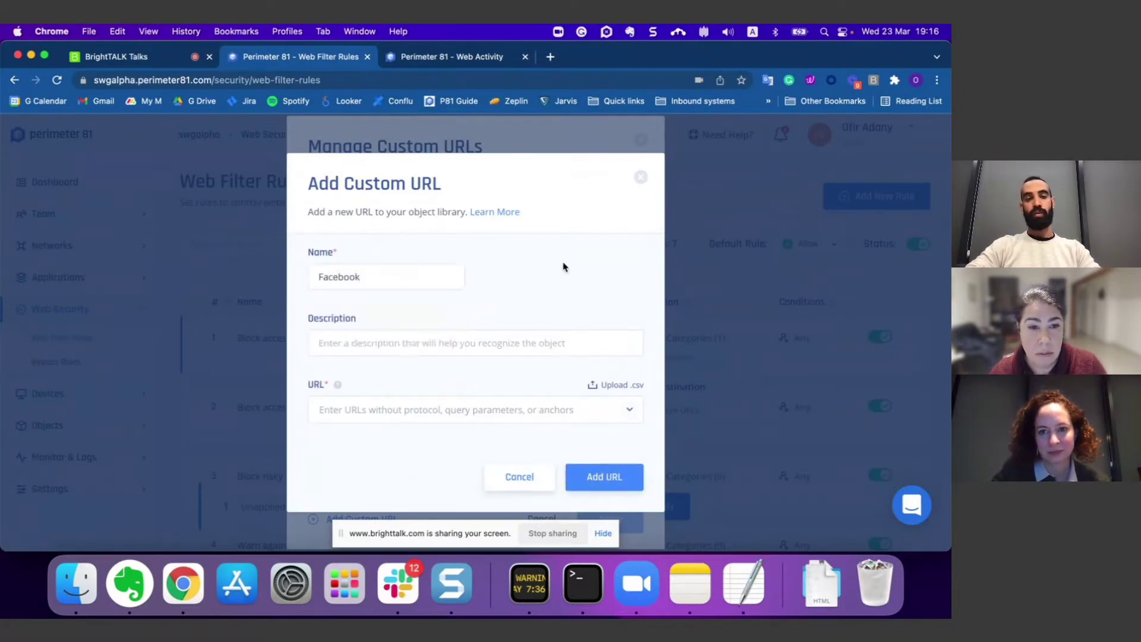
Add facebook.com and facebook.com/group=1 to Facebook, save it, and apply it to the rule
left_click(408, 413)
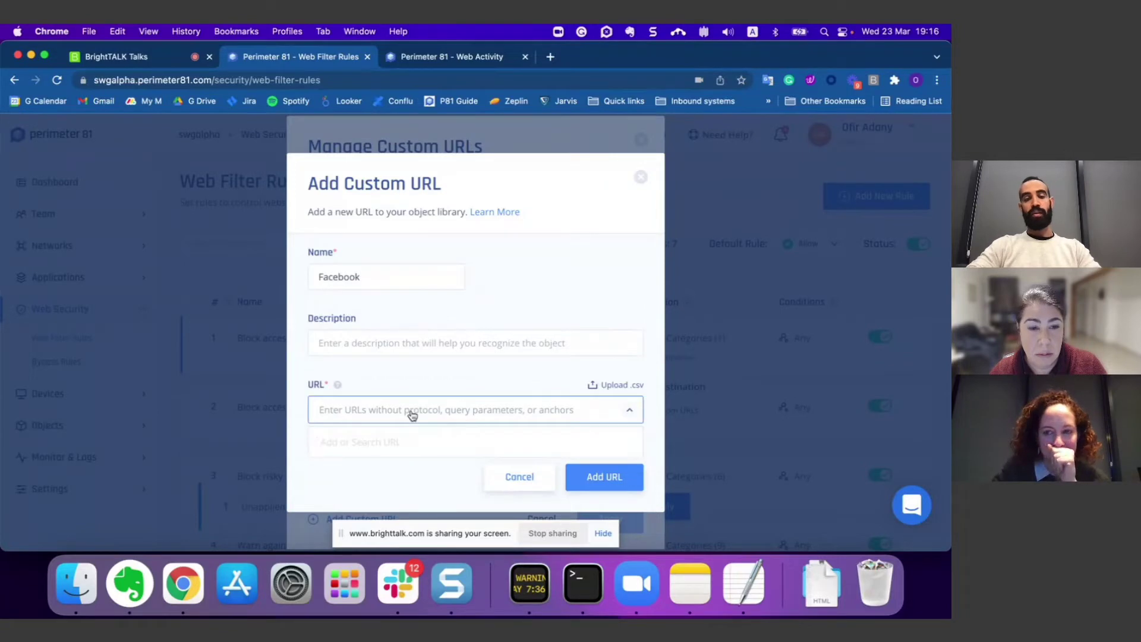
type("facebook.com")
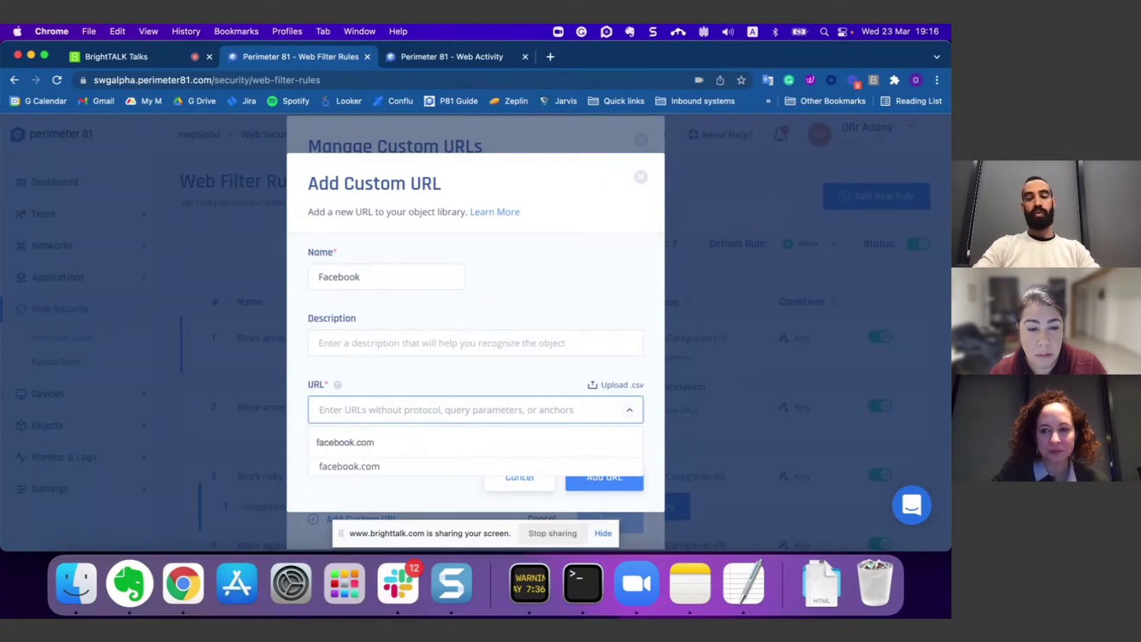
key("Return")
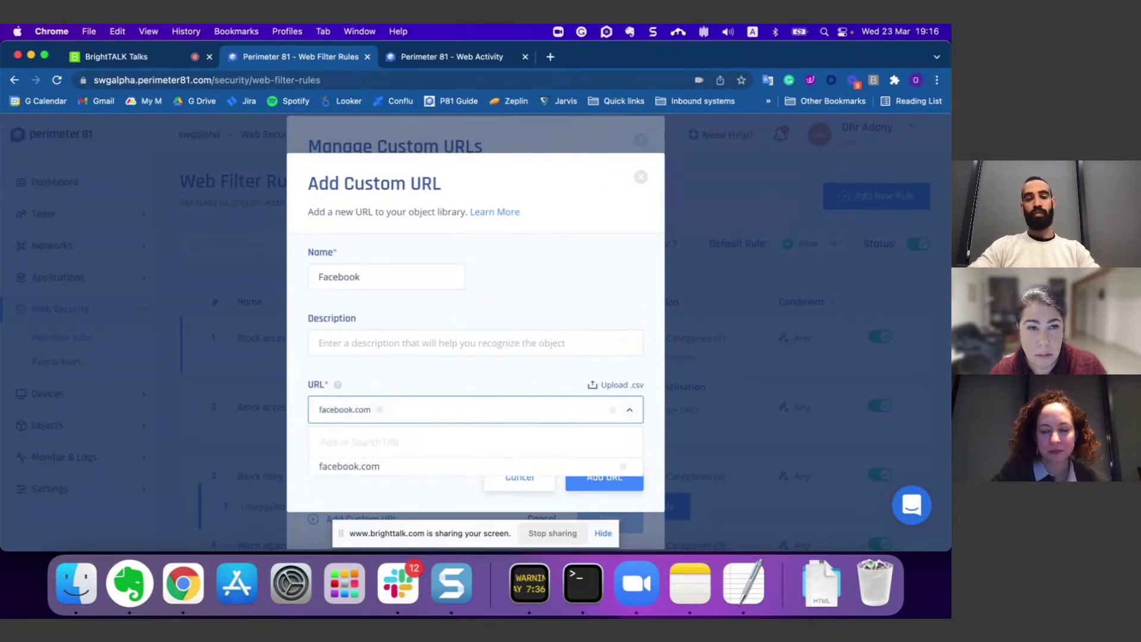
type("facebook")
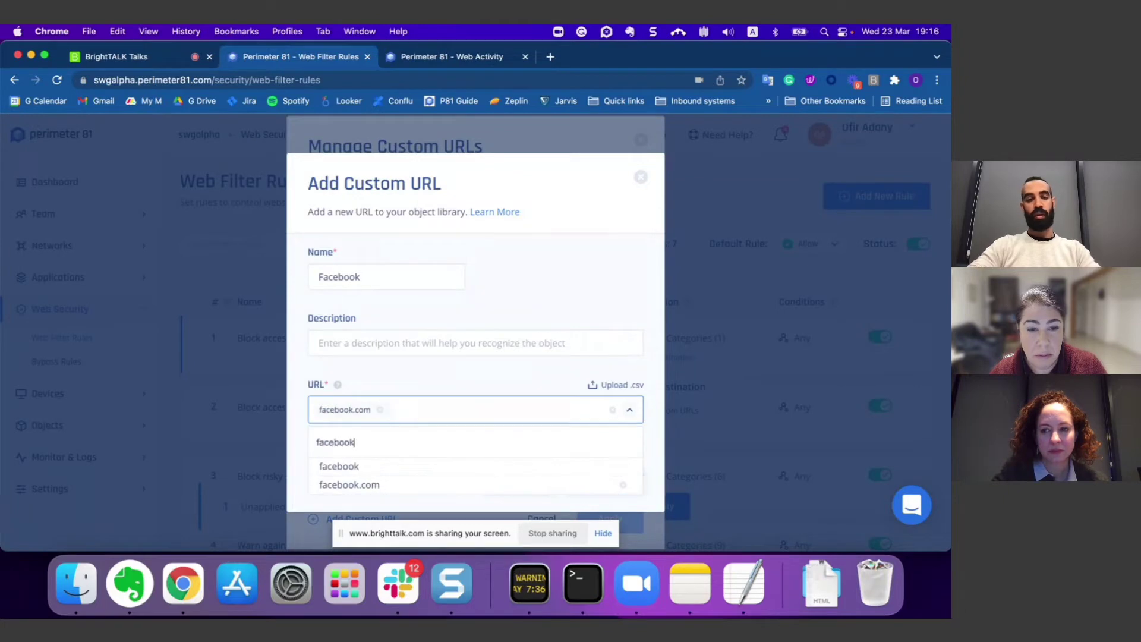
type(".com/")
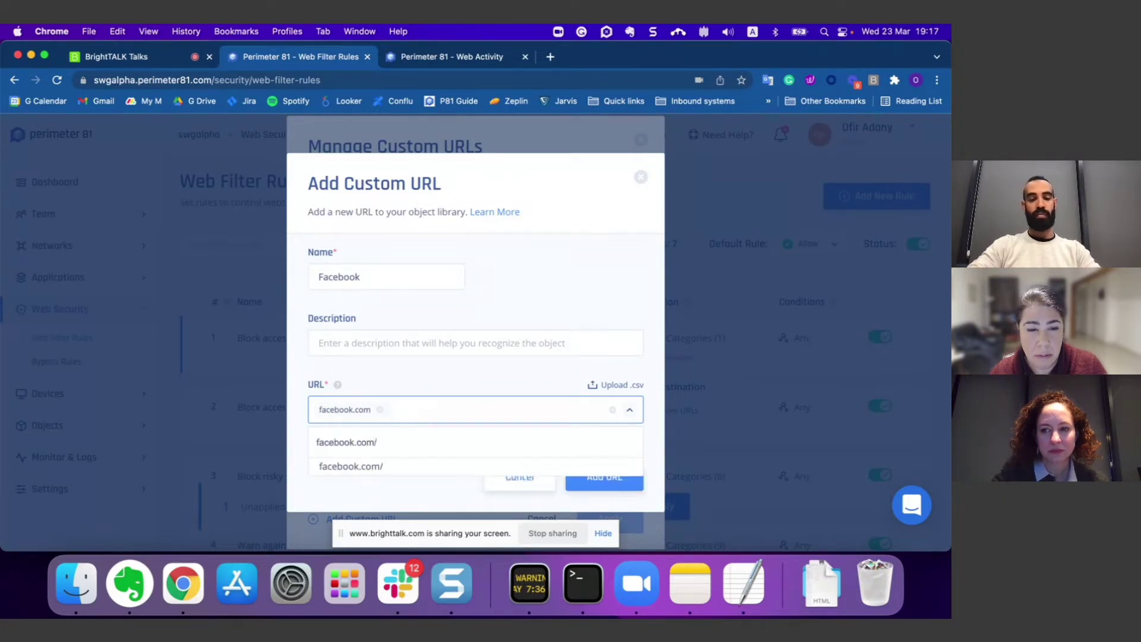
type("group=1")
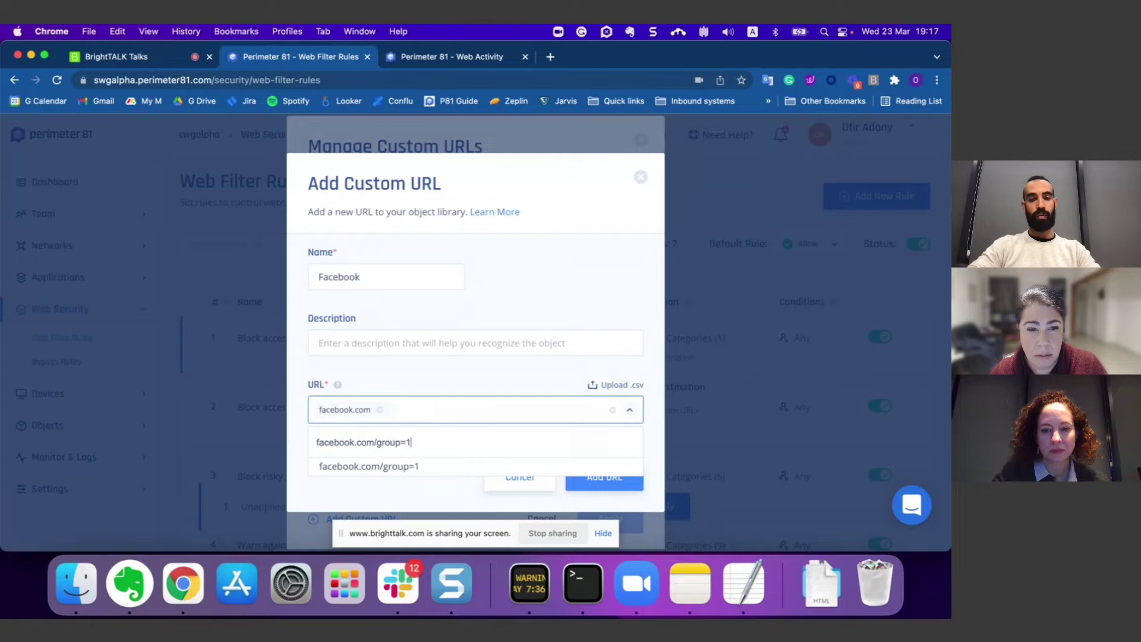
left_click(474, 442)
left_click(502, 384)
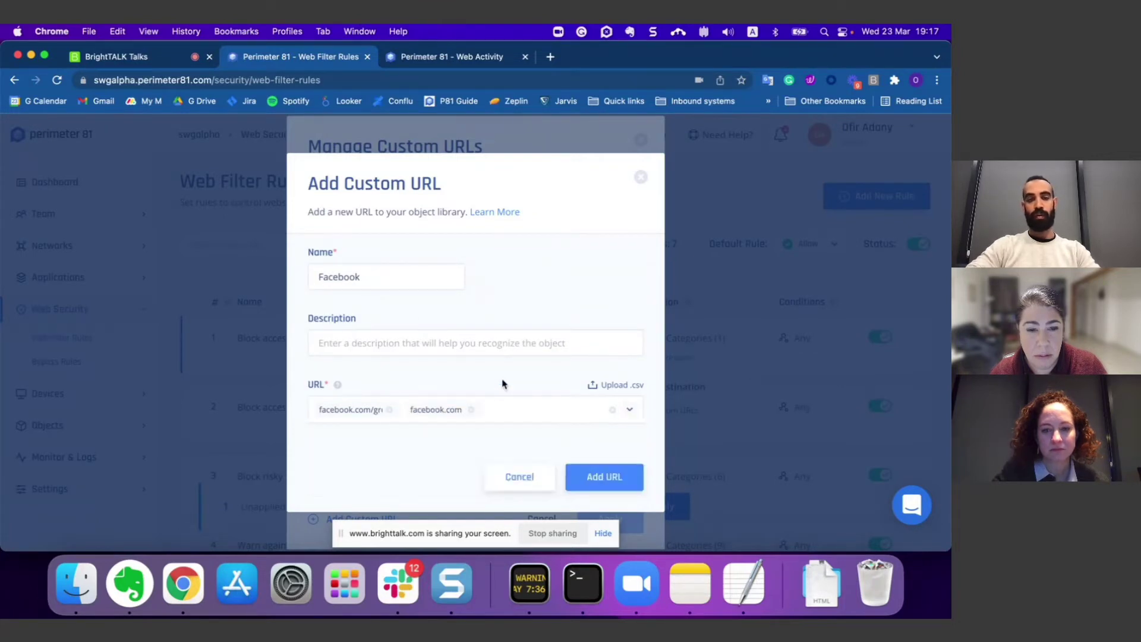
left_click(617, 483)
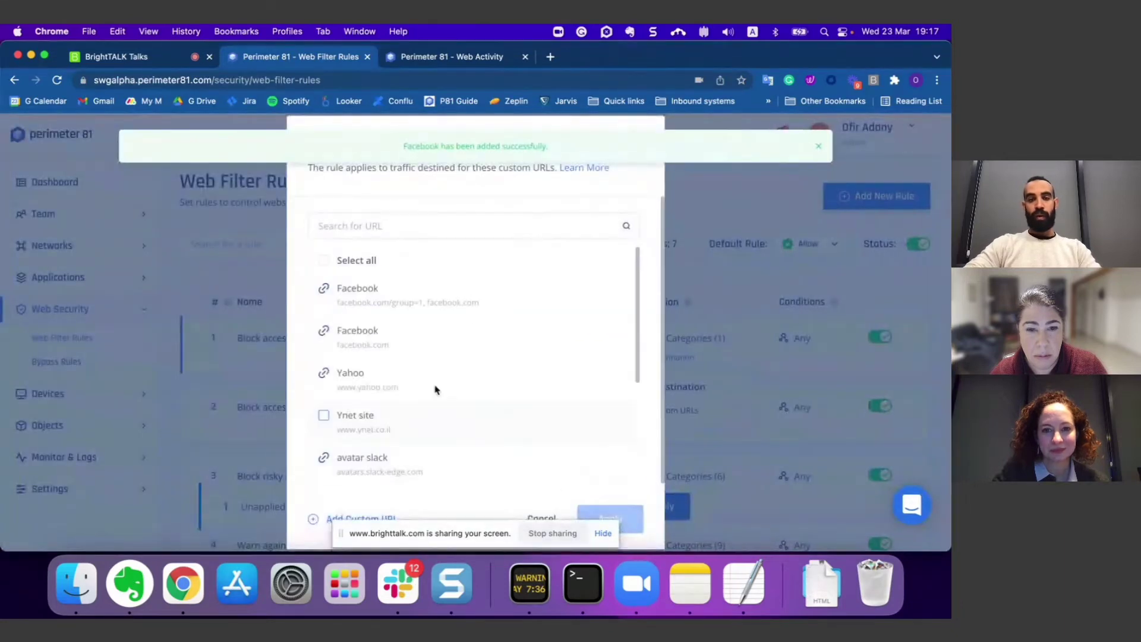
left_click(323, 288)
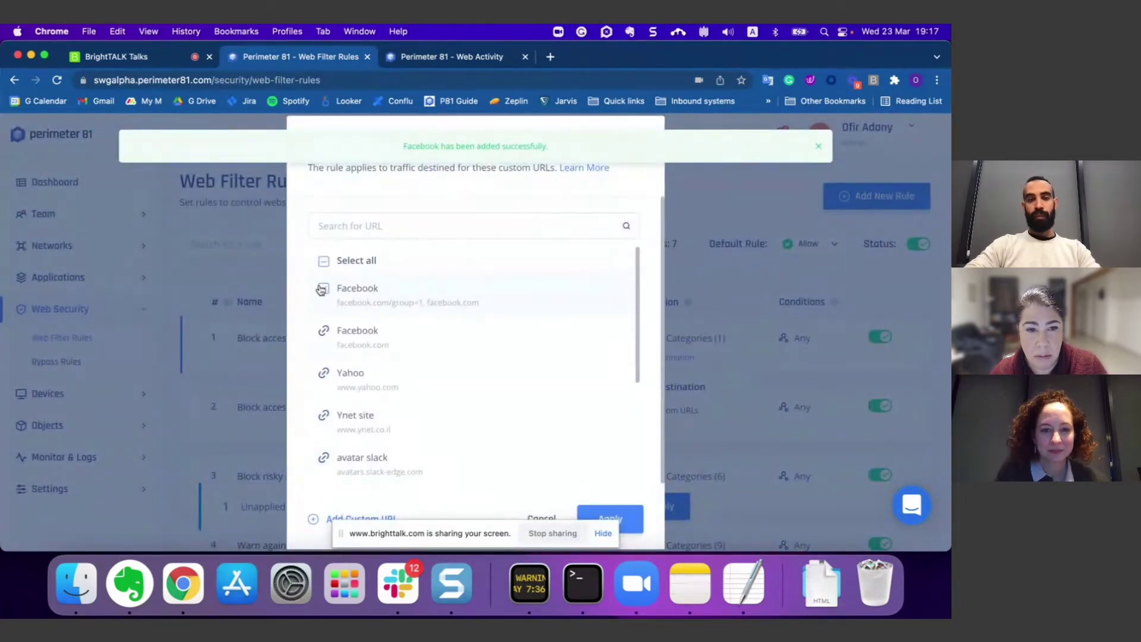
left_click(637, 526)
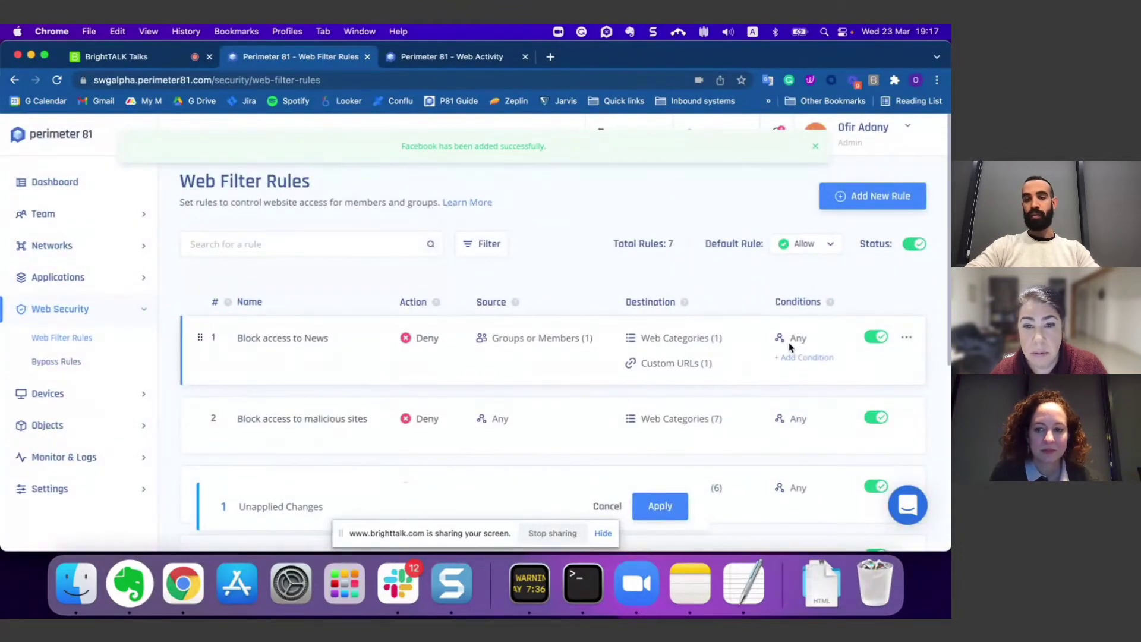
Add a Time condition to the rule, keeping the 08:00 AM to 05:00 PM window
left_click(810, 358)
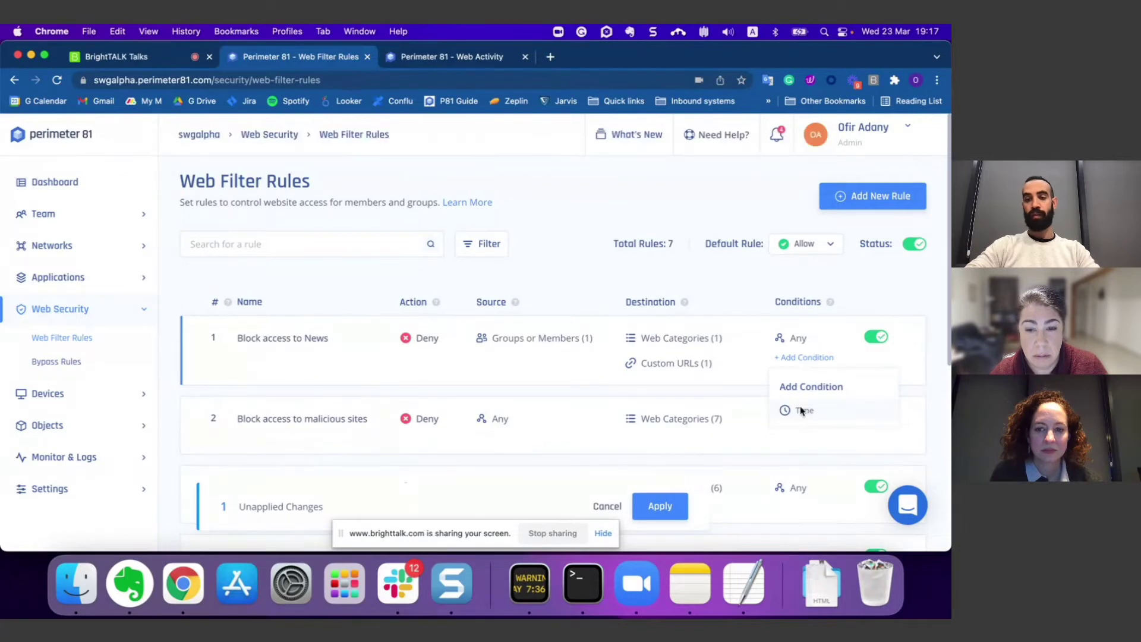
left_click(801, 411)
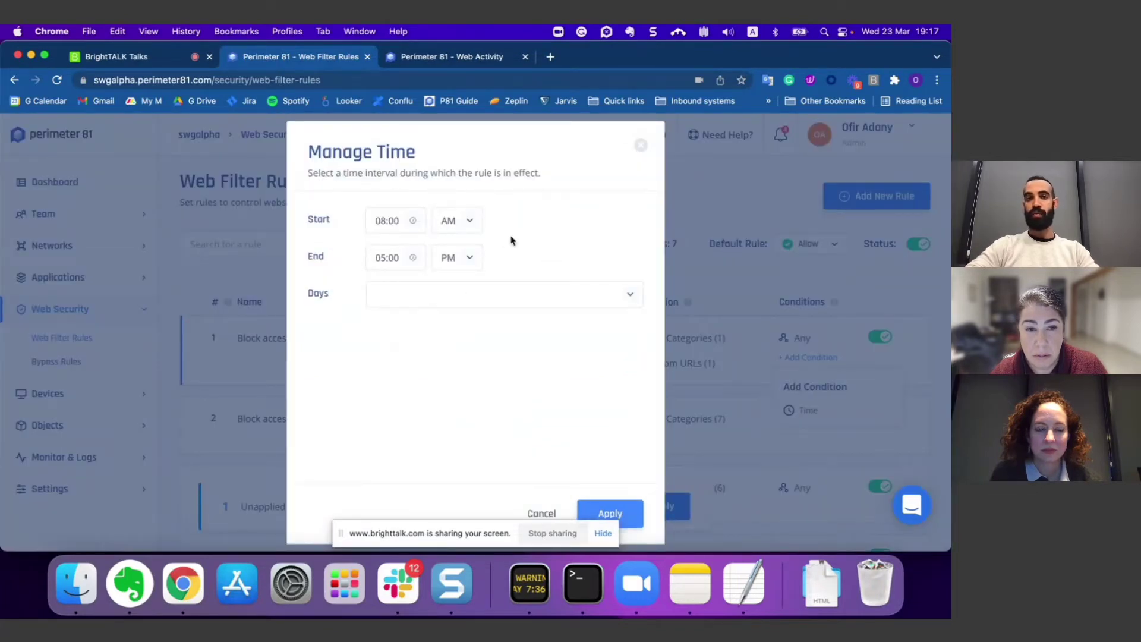
left_click(410, 222)
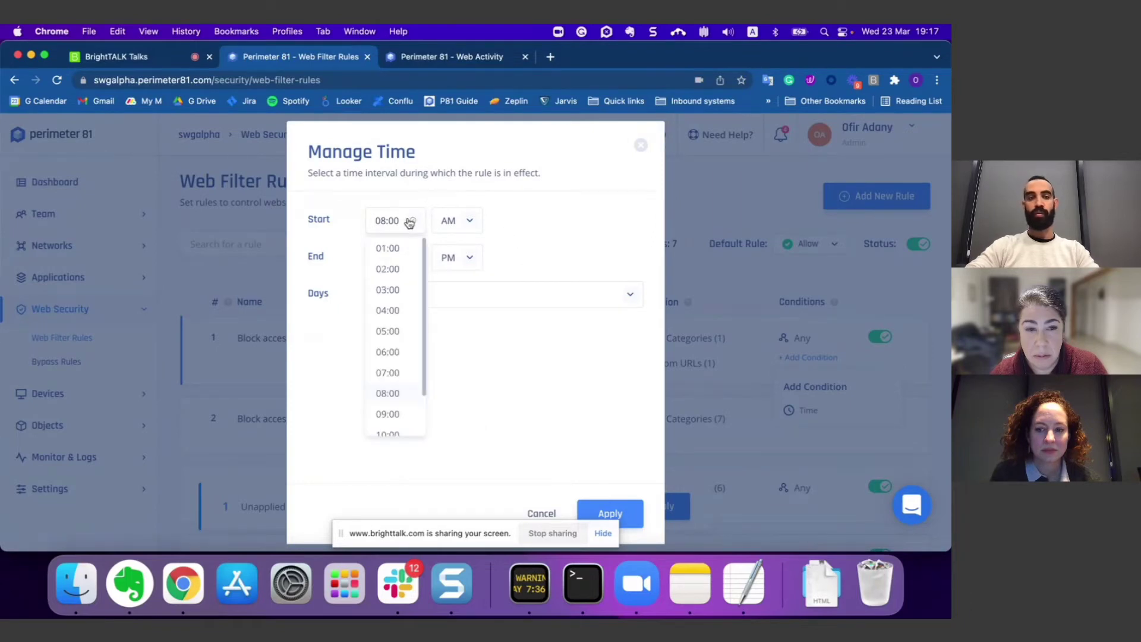
left_click(409, 222)
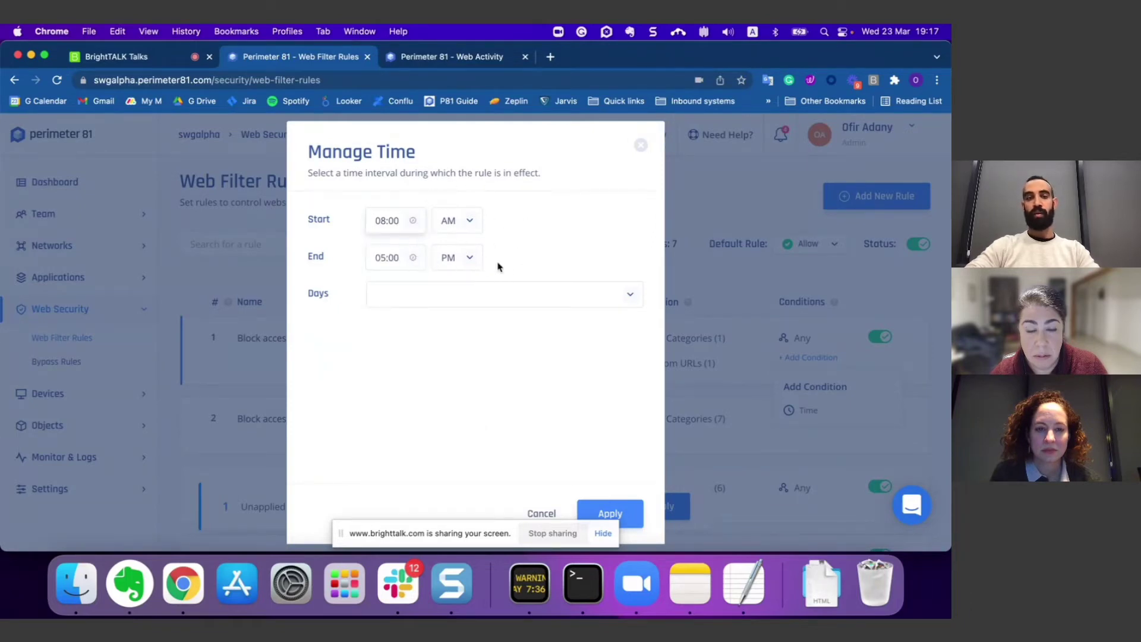
Select Monday through Saturday as the condition's days and apply it to the rule
left_click(381, 299)
left_click(397, 337)
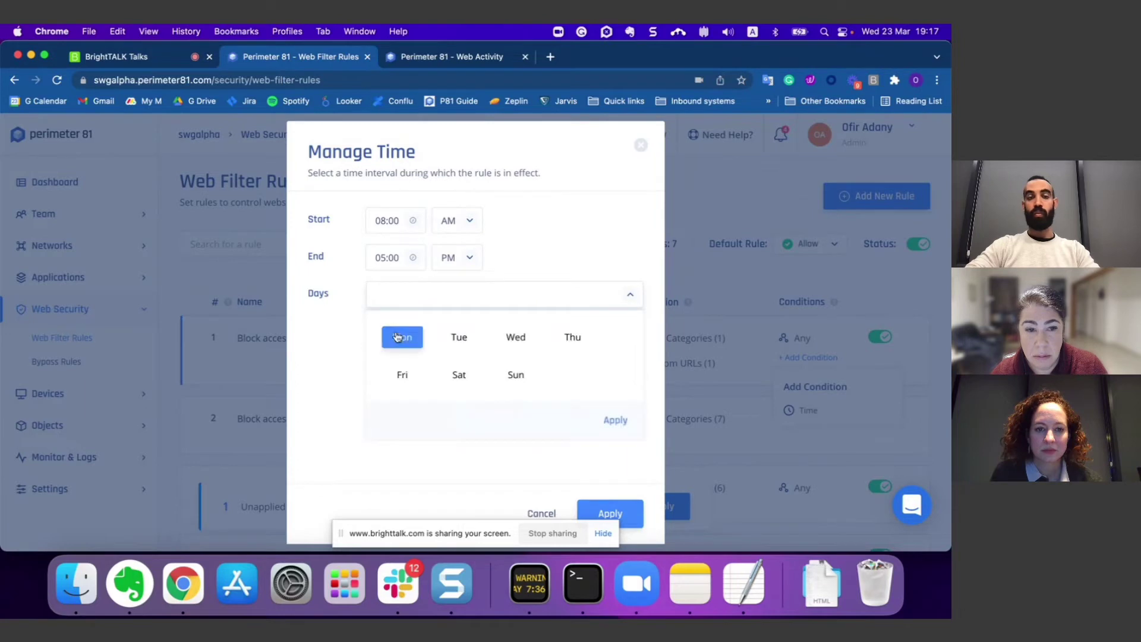
left_click(459, 337)
left_click(515, 337)
left_click(569, 336)
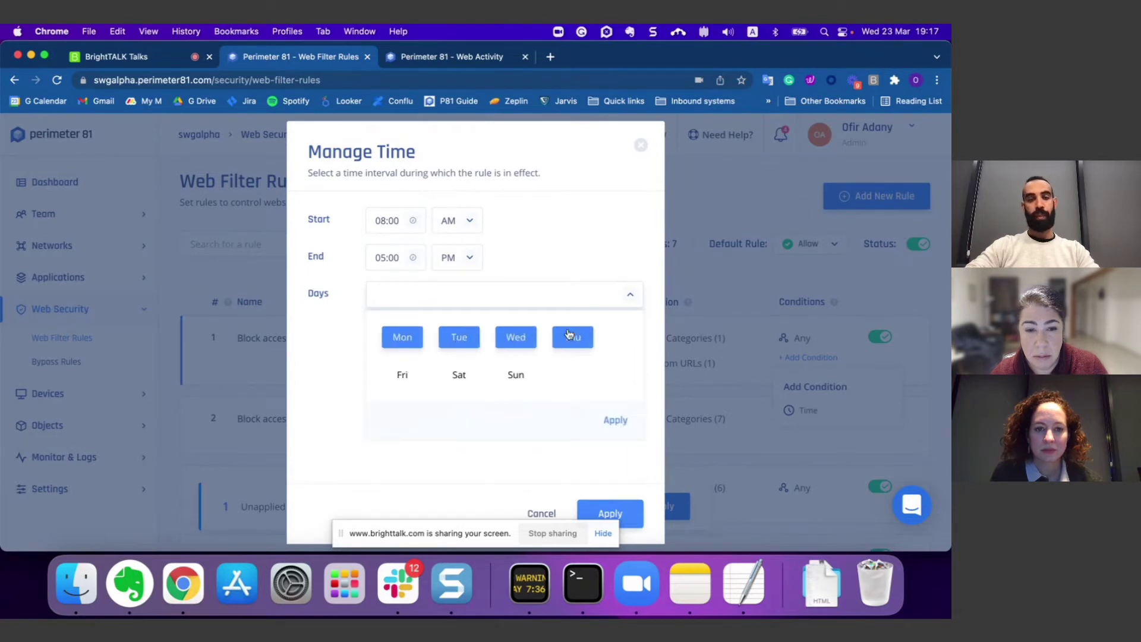
left_click(409, 379)
left_click(460, 376)
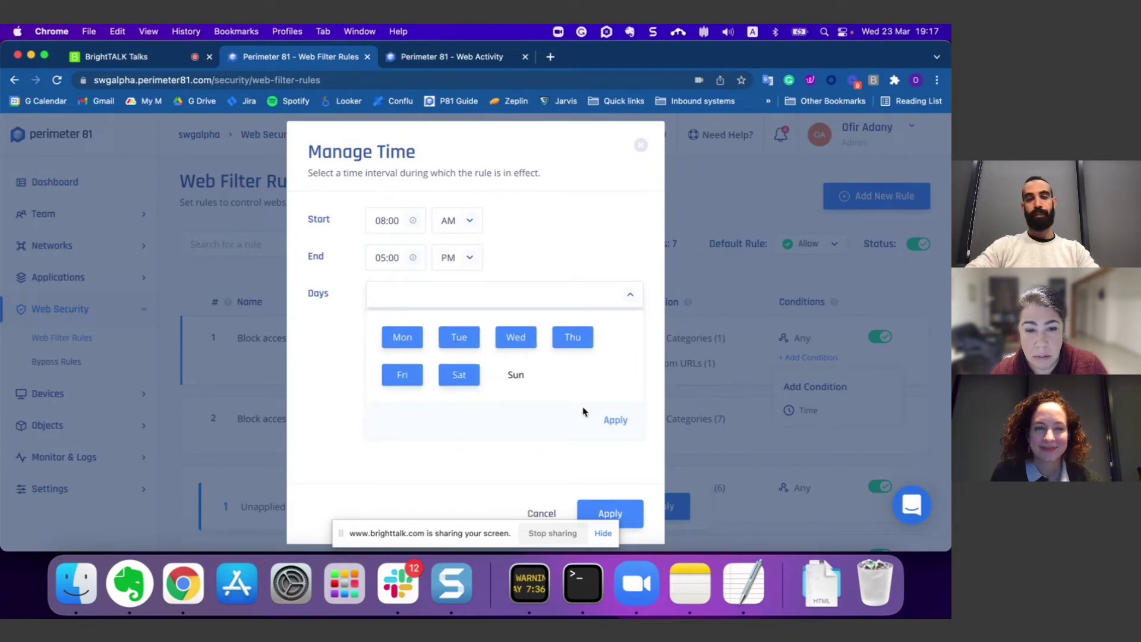
left_click(612, 423)
left_click(621, 515)
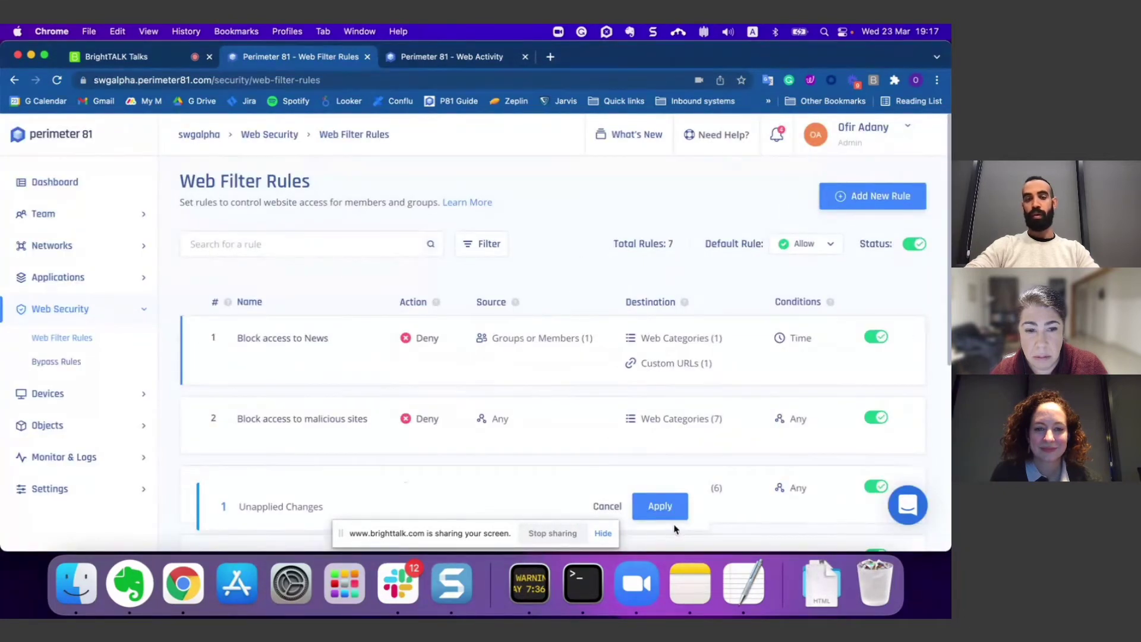
left_click(607, 506)
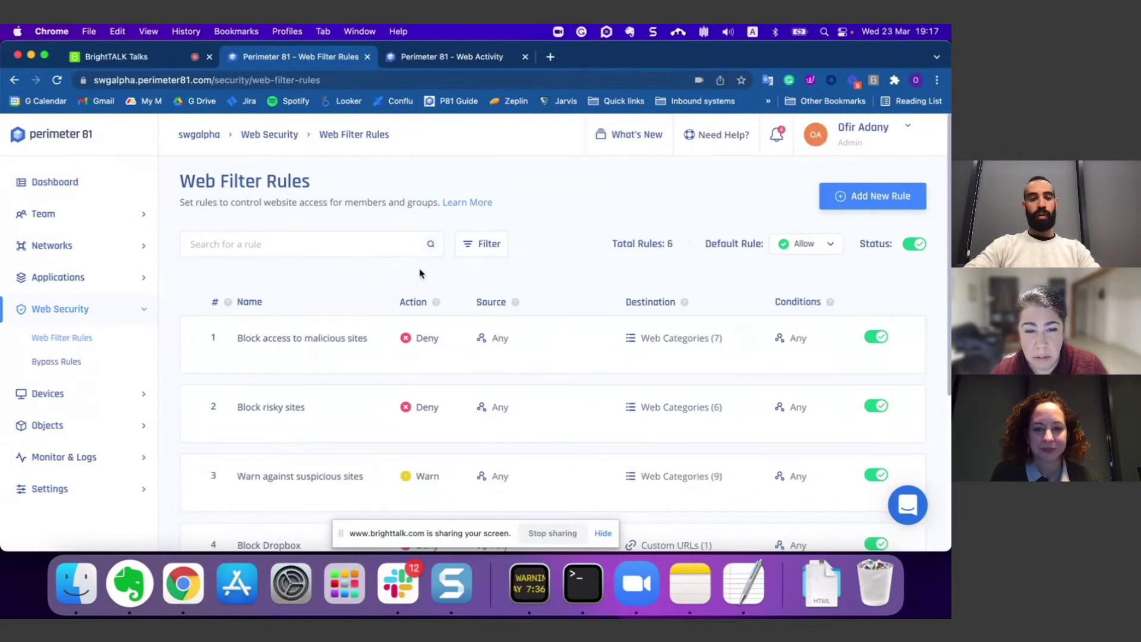
scroll(420, 273, "down", 1)
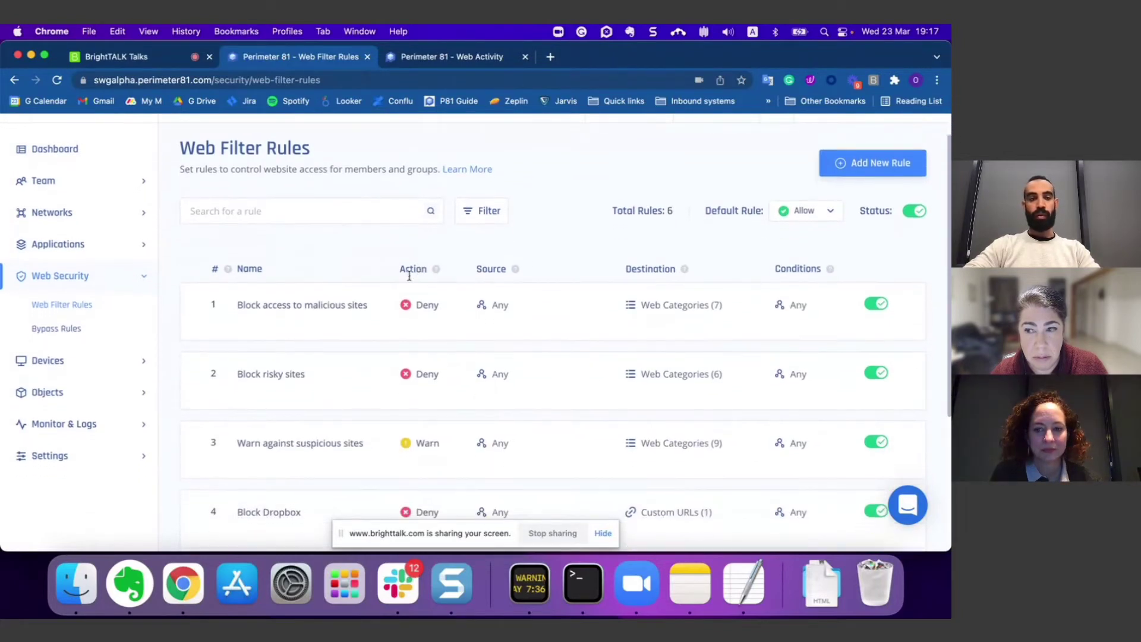
scroll(273, 293, "down", 4)
scroll(274, 292, "up", 5)
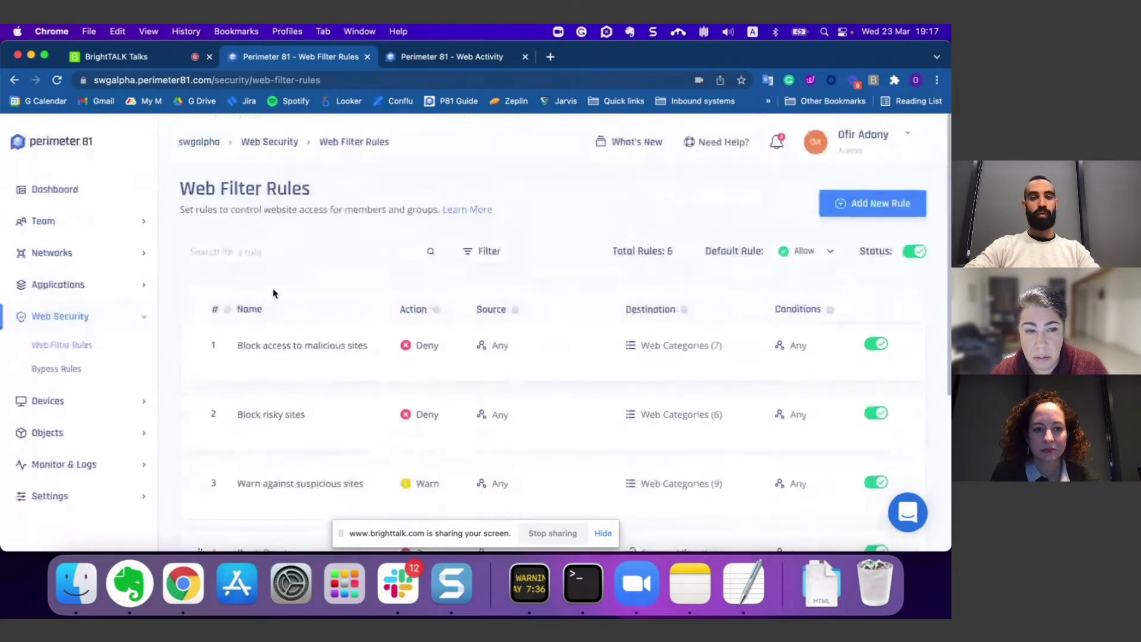
scroll(201, 339, "down", 6)
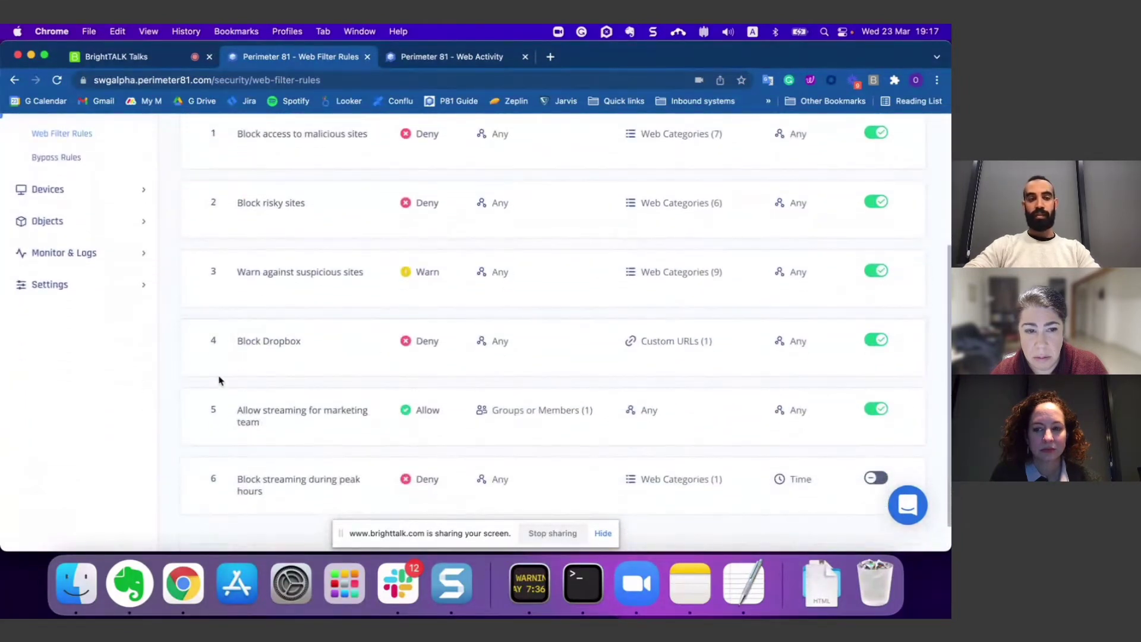
scroll(213, 326, "up", 5)
mouse_move(204, 280)
left_mouse_down()
mouse_move(199, 348)
mouse_move(193, 288)
left_mouse_up()
scroll(264, 302, "down", 5)
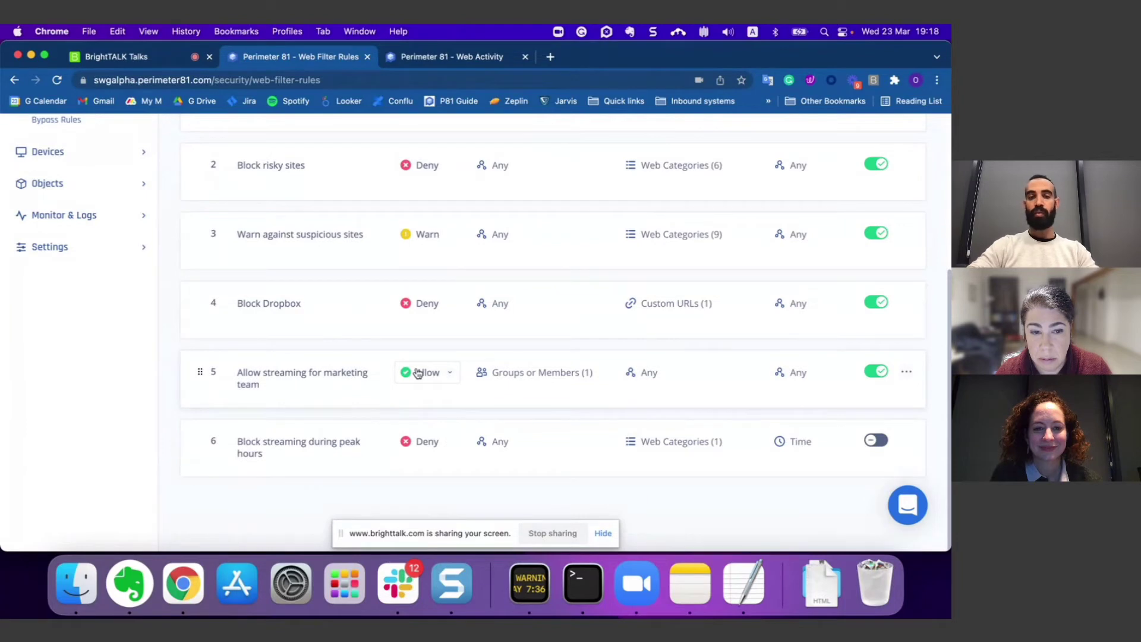
mouse_move(537, 375)
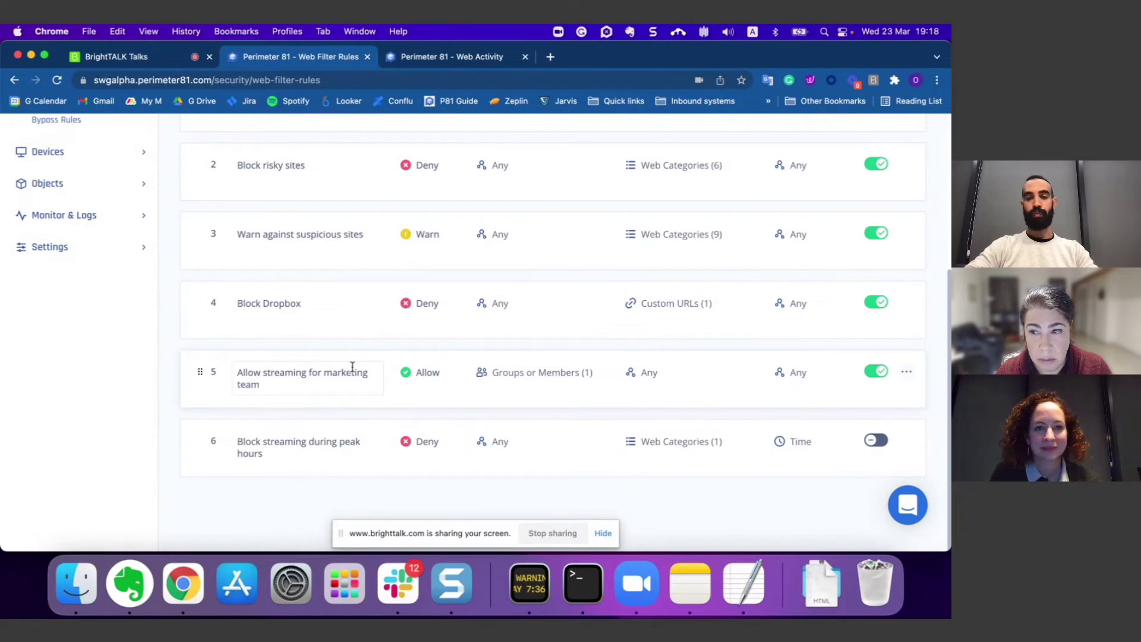
Open Bypass Rules and inspect the five web categories of Bypass mac apps
scroll(352, 366, "up", 5)
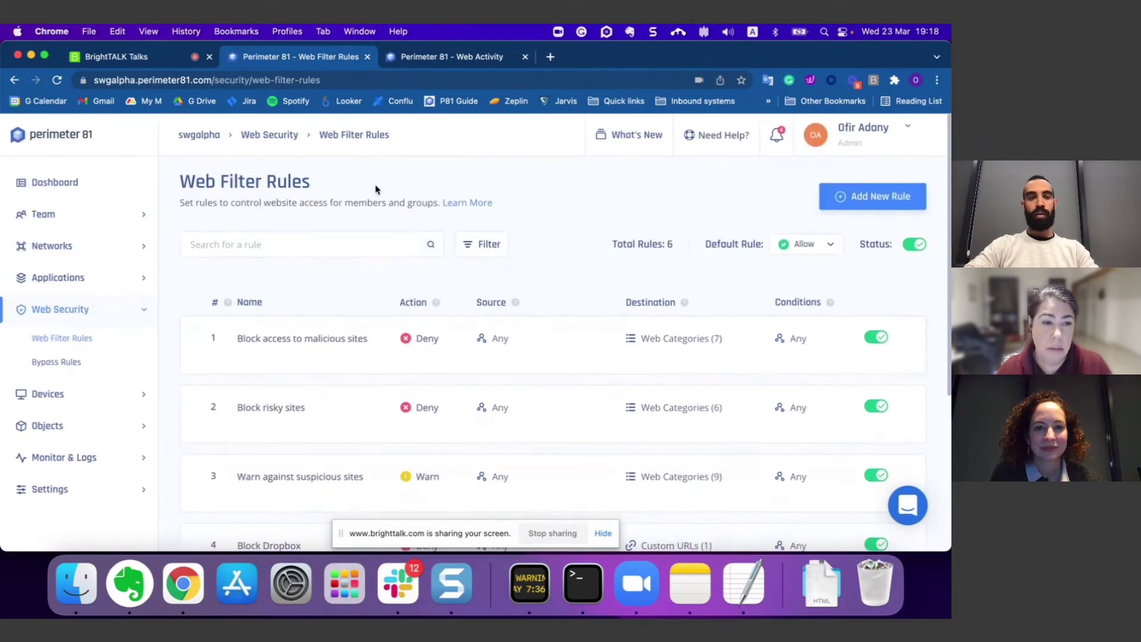
left_click(77, 362)
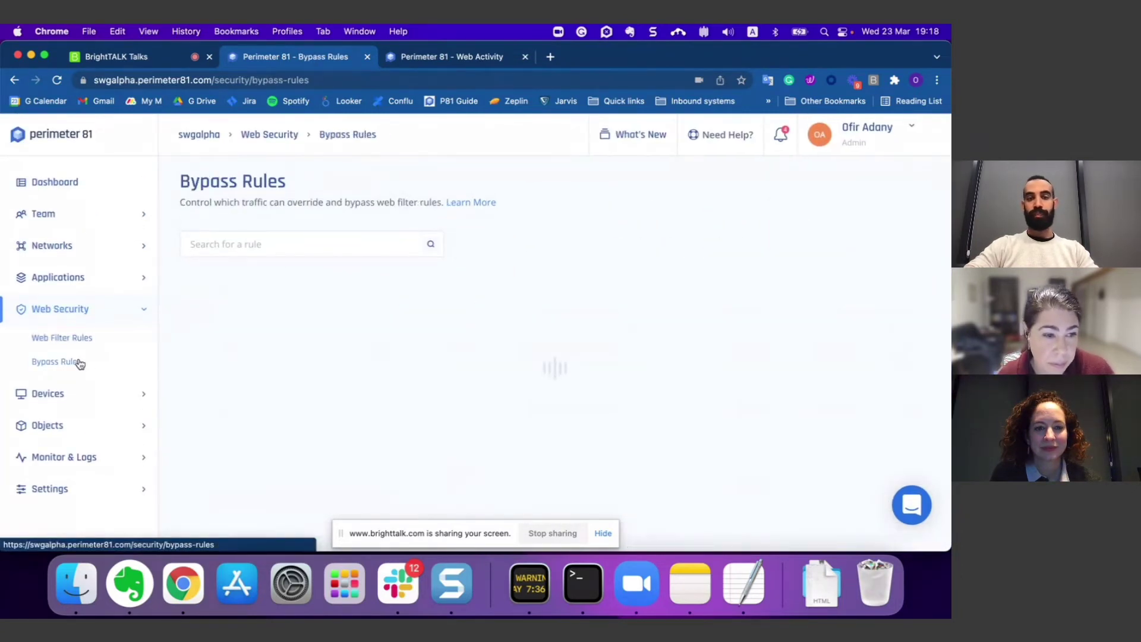
scroll(616, 244, "down", 1)
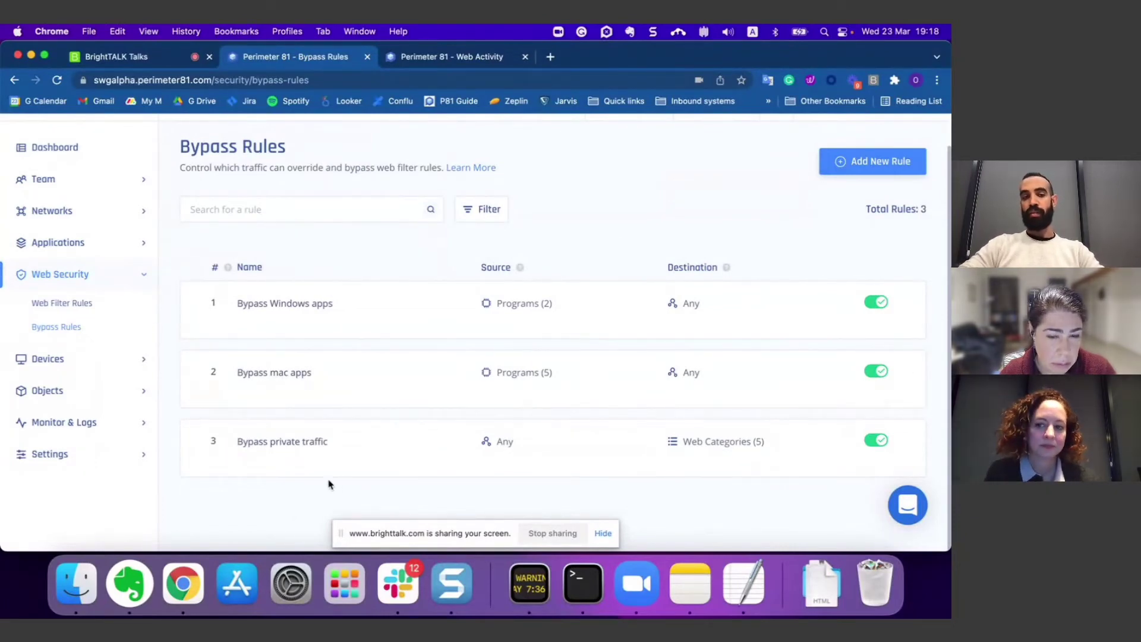
mouse_move(690, 446)
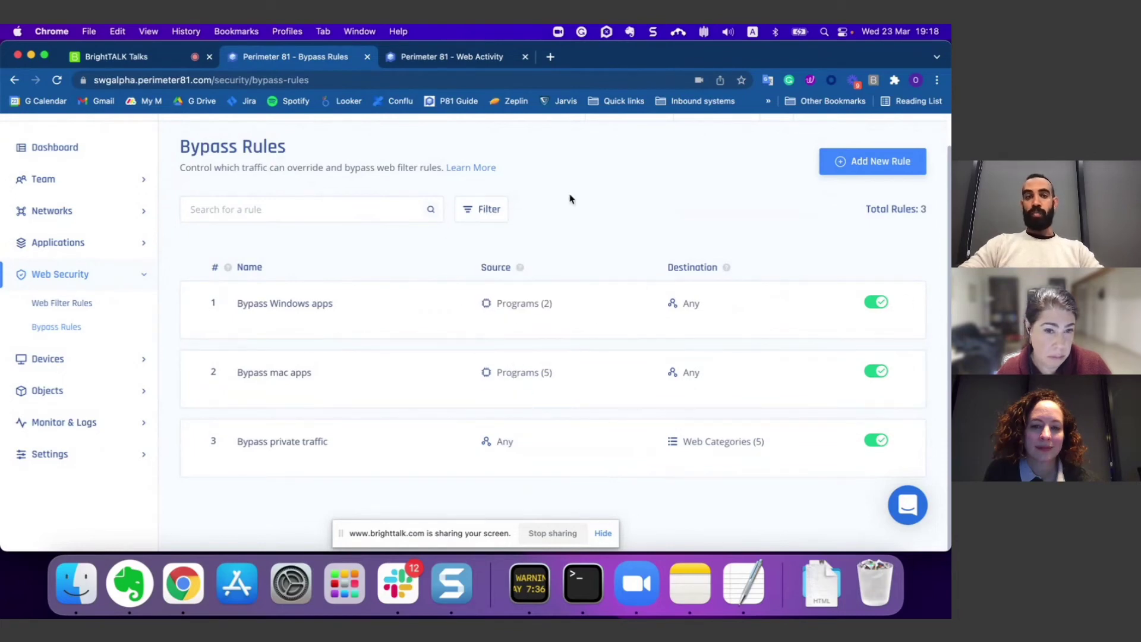
Glance at the Perimeter 81 agent panel, then open a blank new browser tab
left_click(606, 32)
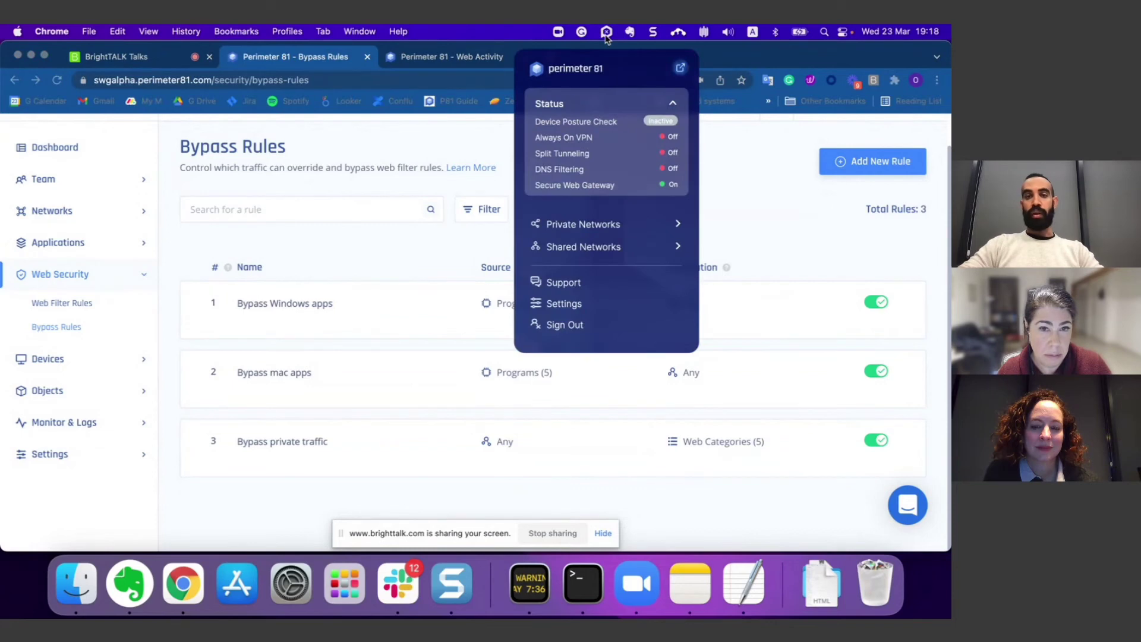
left_click(484, 135)
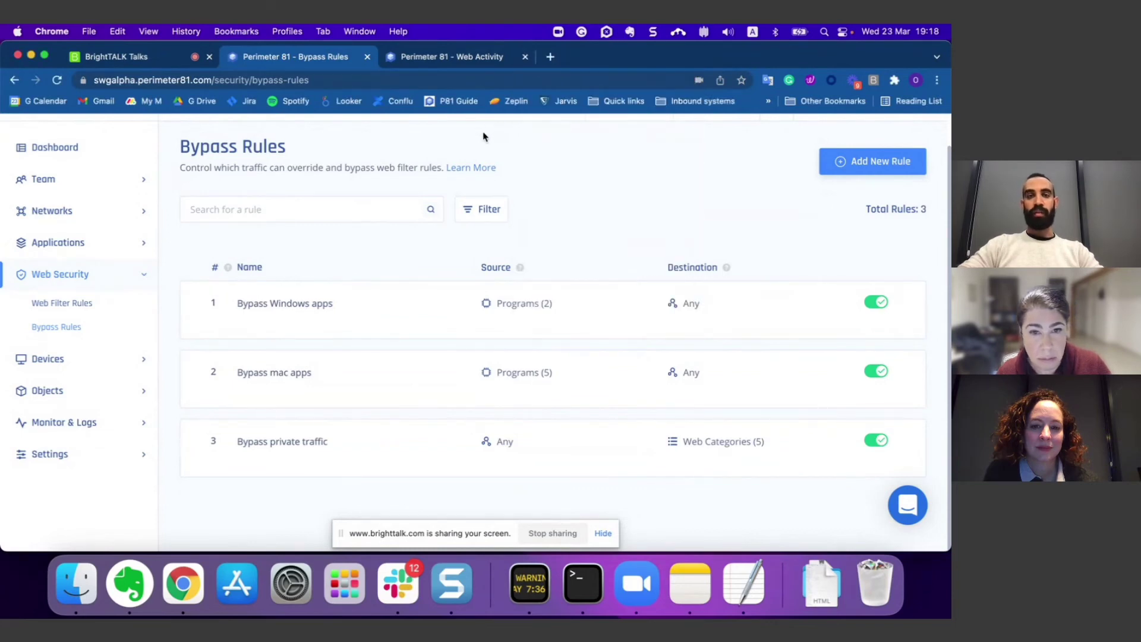
left_click(550, 57)
Return to the Web Filter Rules list and scroll through its rules
left_click(301, 63)
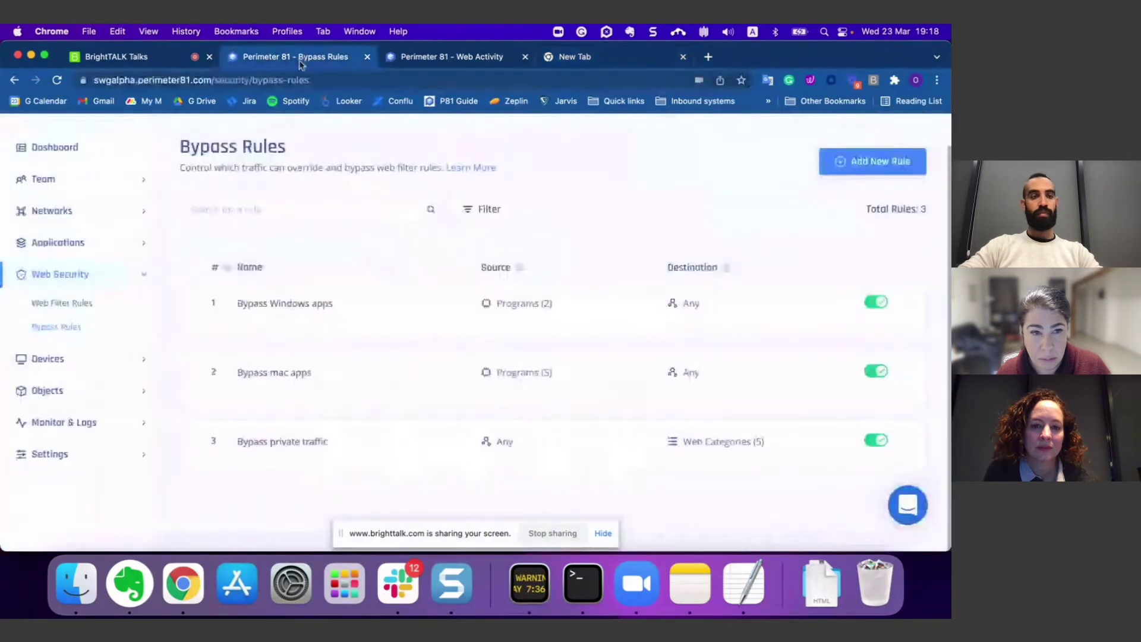
left_click(89, 302)
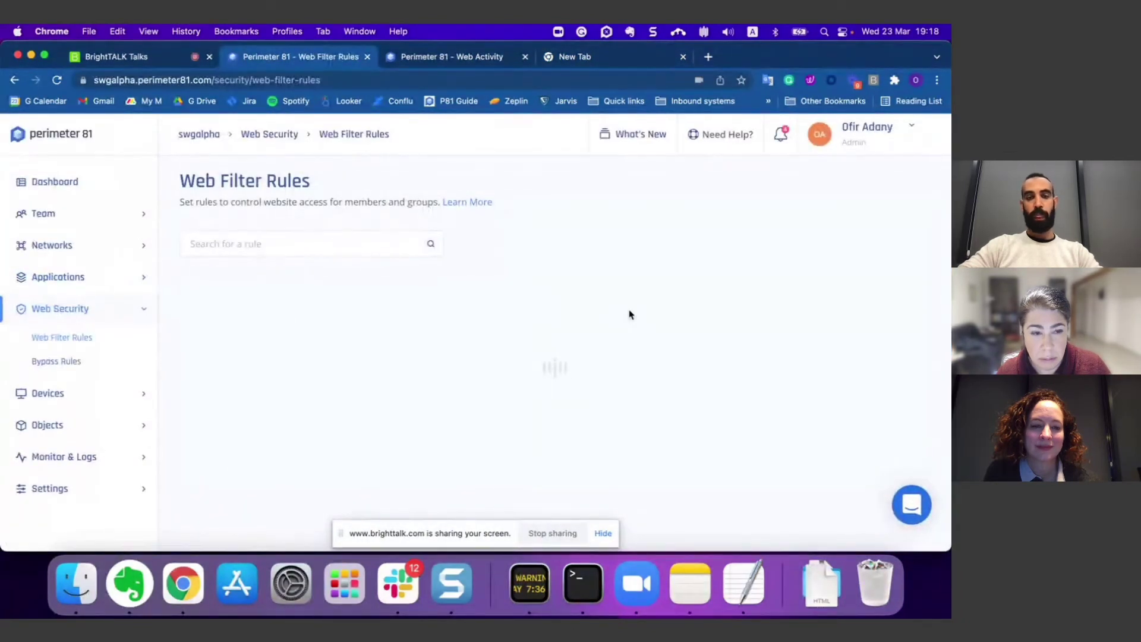
scroll(629, 314, "down", 4)
Visit gambling.com in the new tab to confirm it is blocked
mouse_move(686, 346)
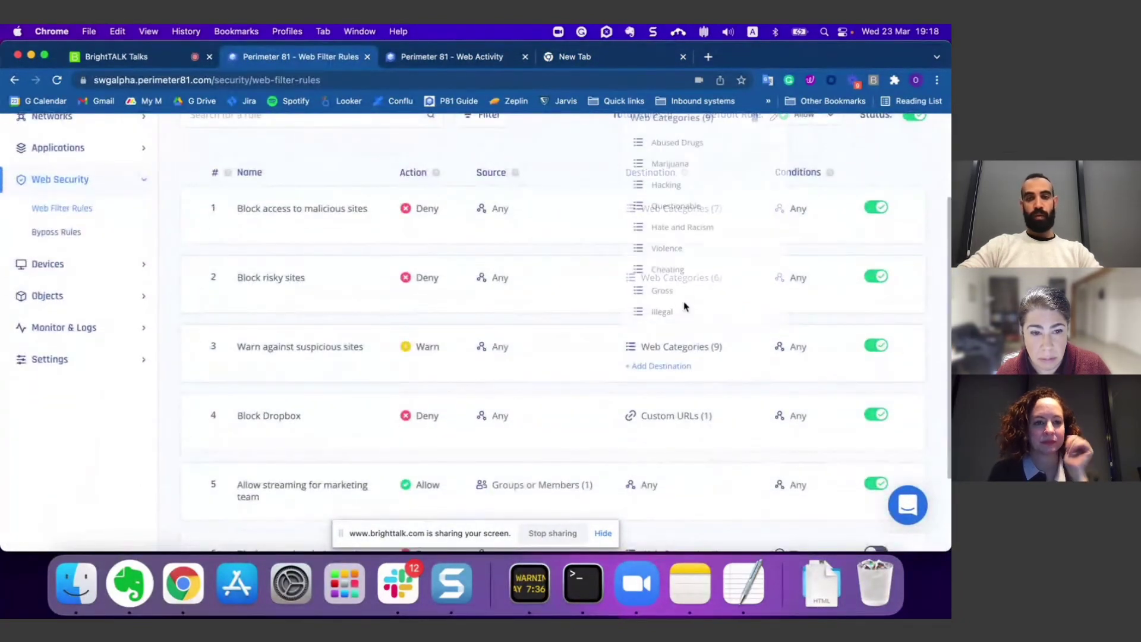
mouse_move(657, 279)
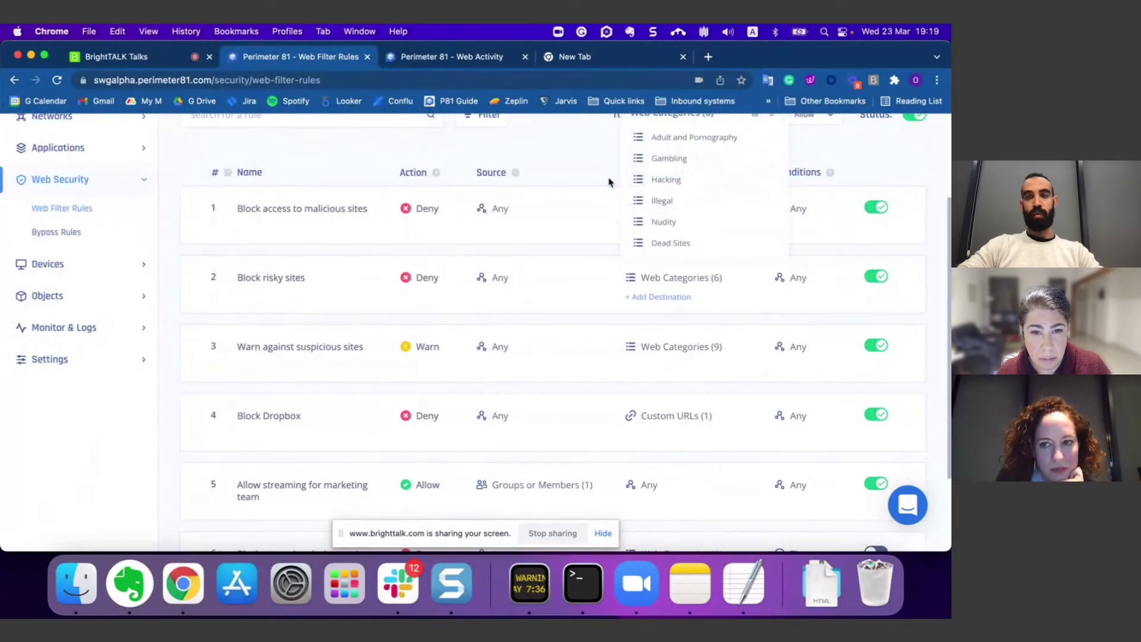
left_click(581, 57)
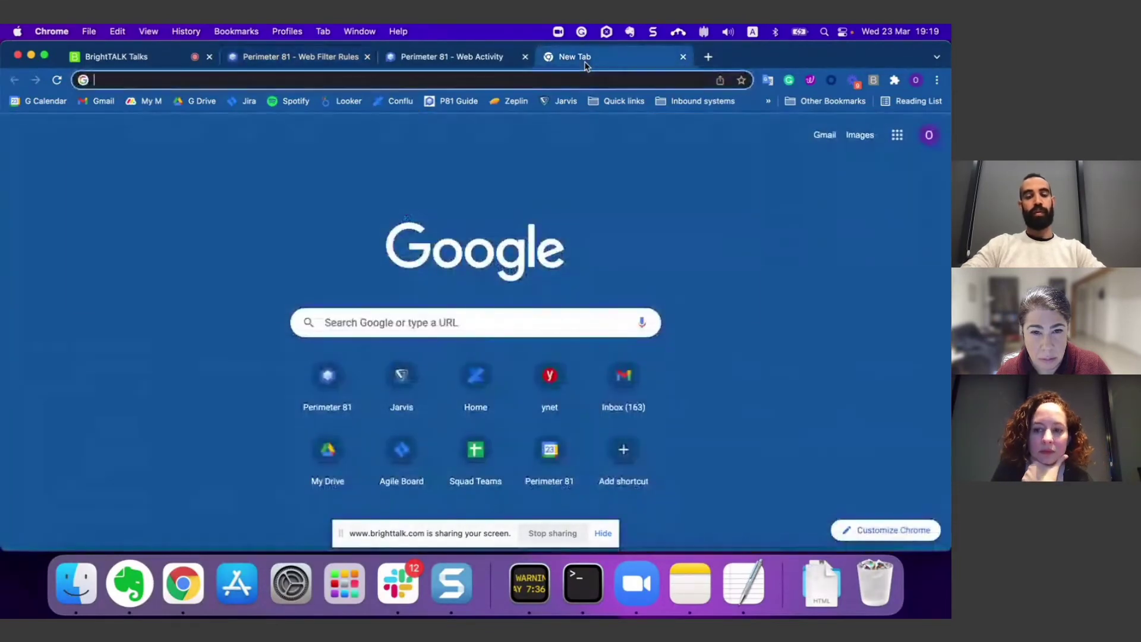
type("gambling.com")
key("Return")
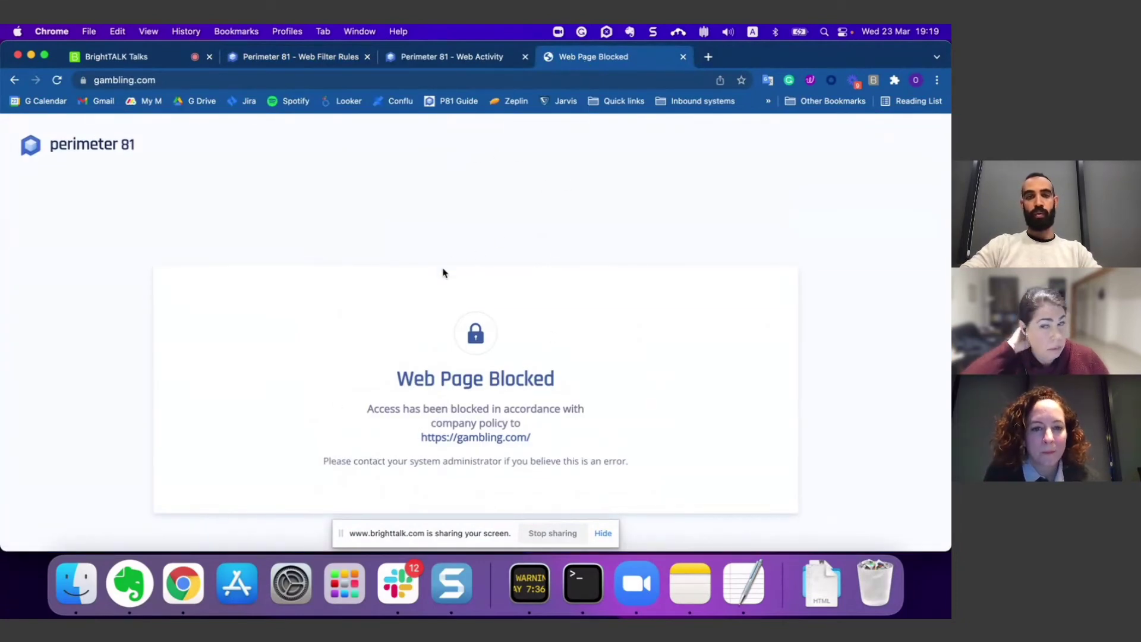
Visit howtogrowmarijuana.com to bring up the Perimeter 81 Web Page Warning
left_click(283, 74)
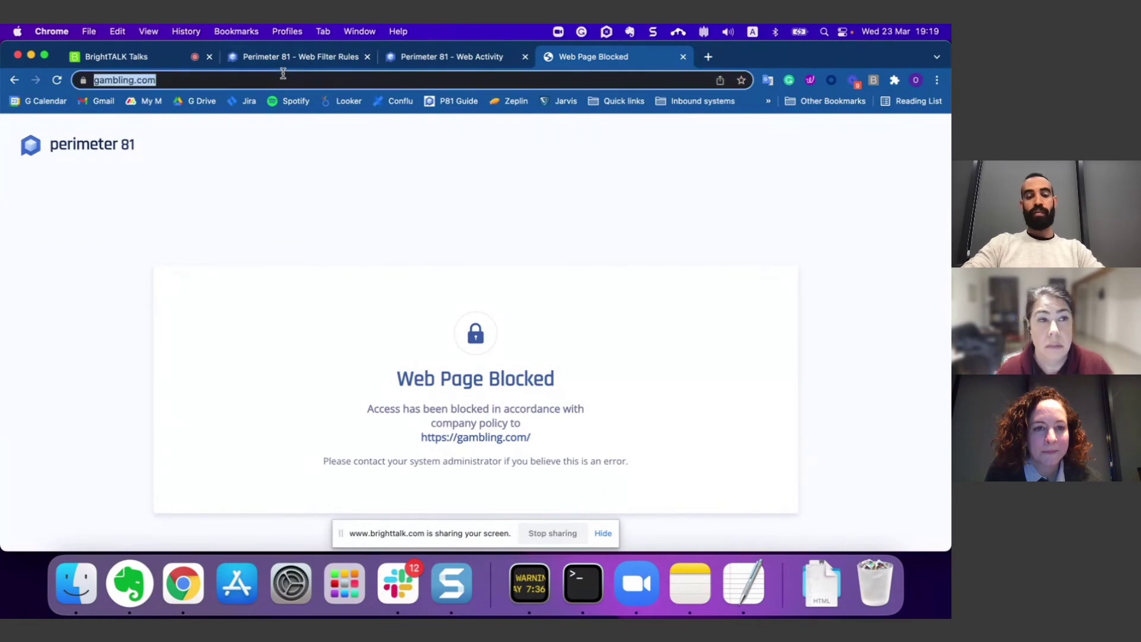
type("howtogrowmarijuana")
key("Return")
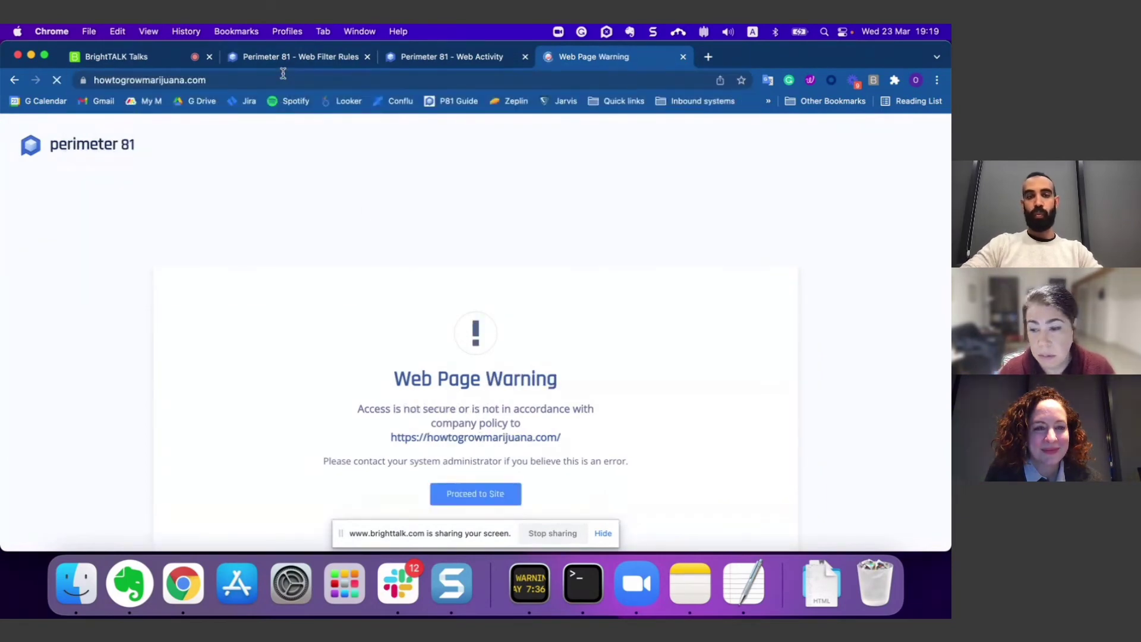
scroll(395, 252, "down", 1)
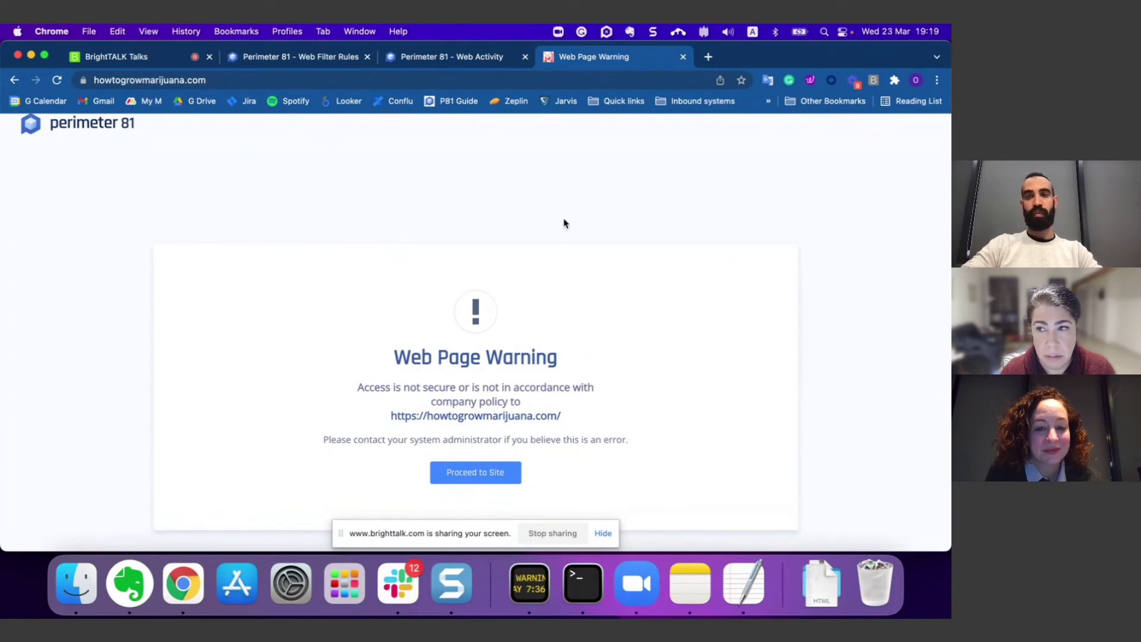
left_click(607, 33)
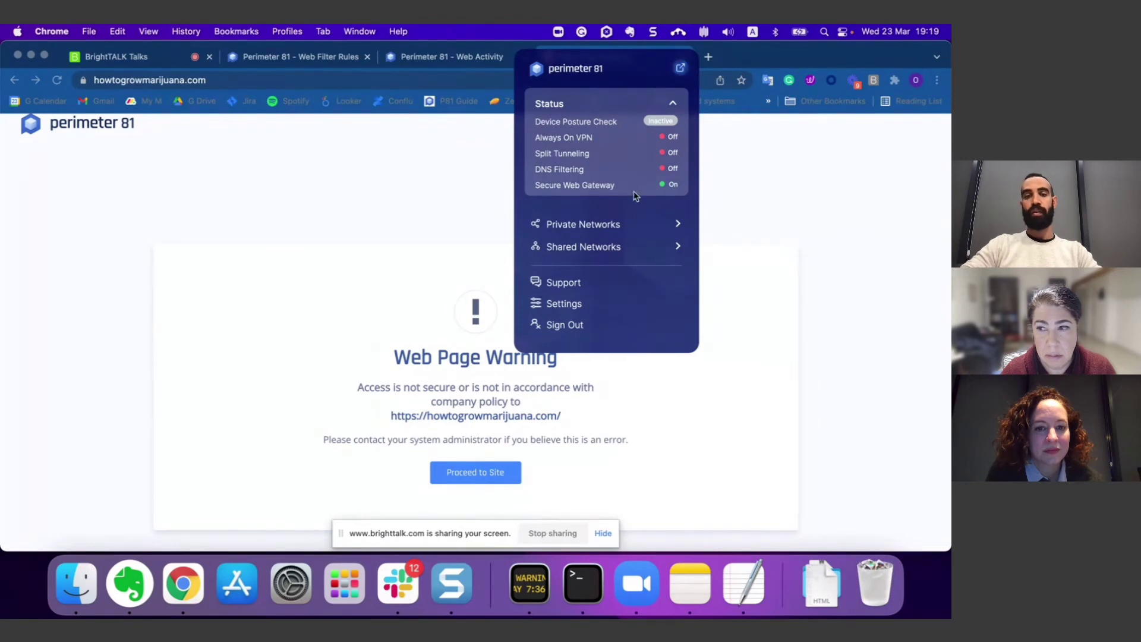
Check Private Networks in the agent panel, then close the panel
mouse_move(626, 226)
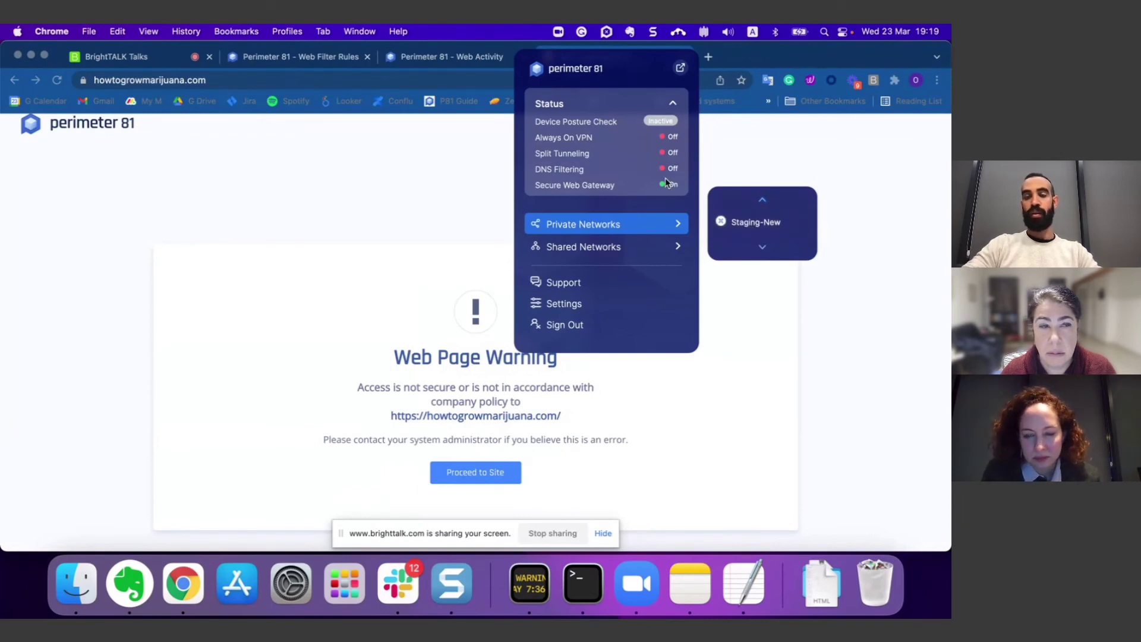
left_click(700, 164)
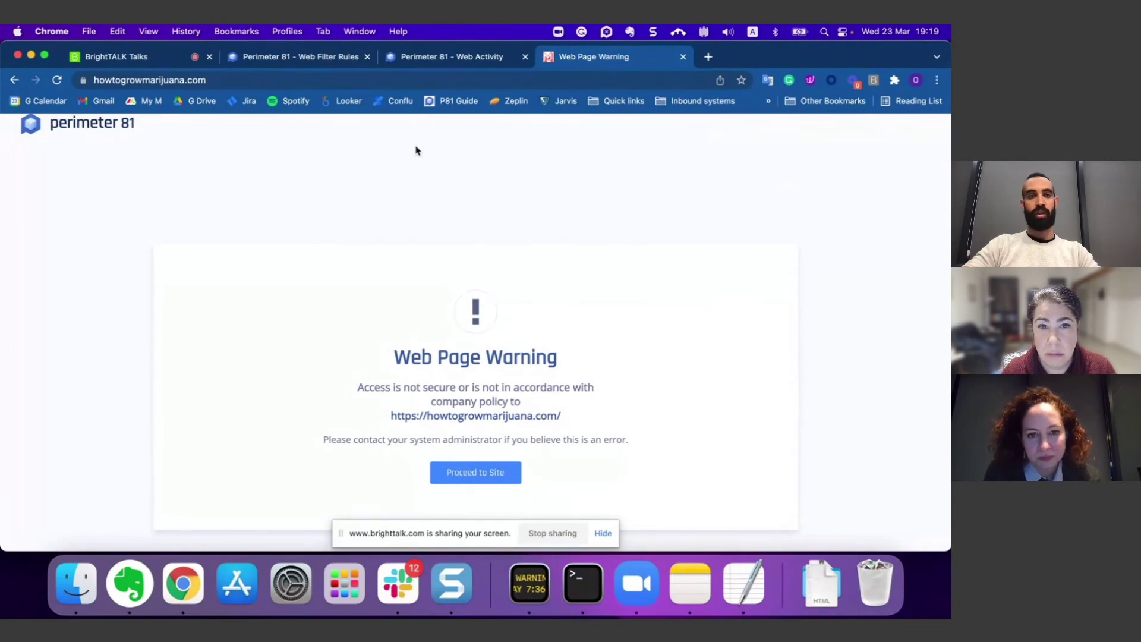
Check which rule matched each denied or warned visit in the Web Activity log, then return to the BrightTALK talk
left_click(416, 59)
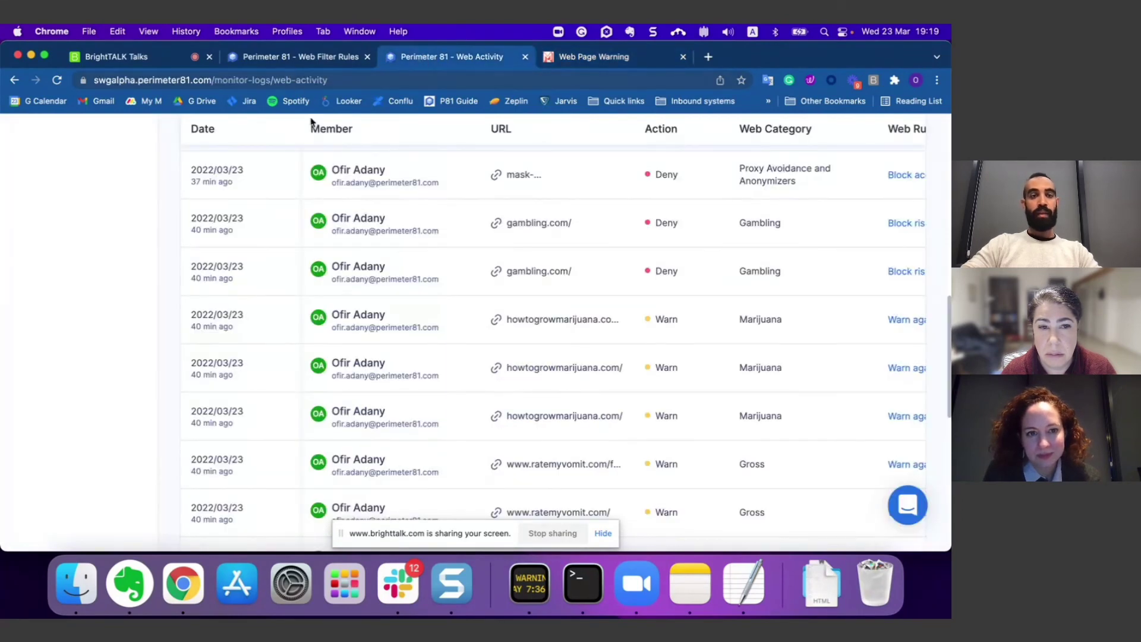
scroll(325, 253, "up", 10)
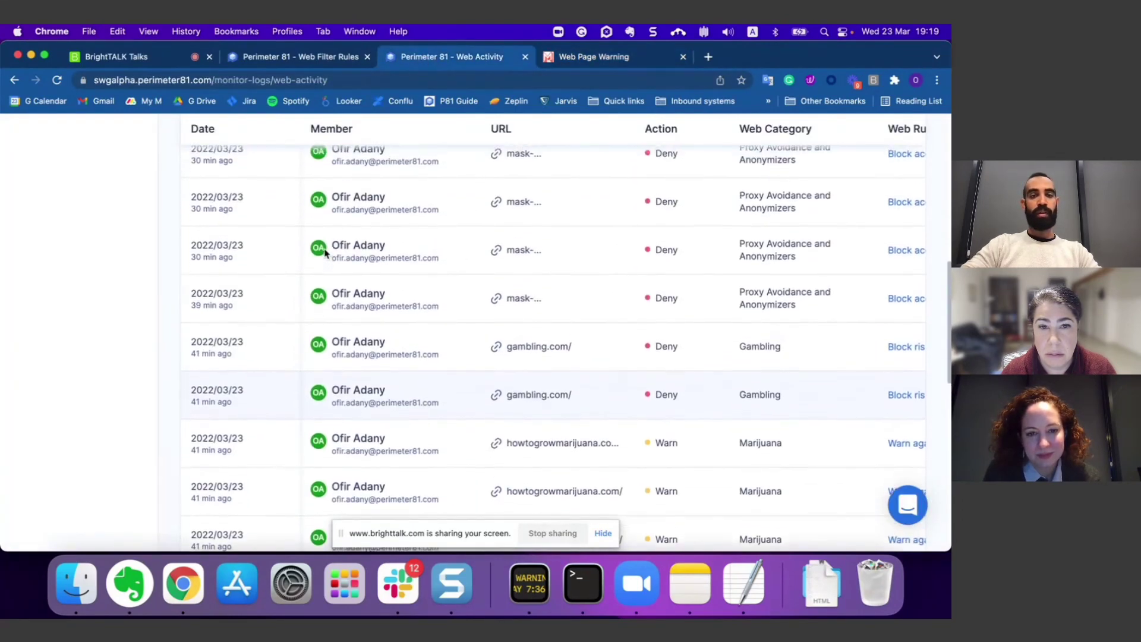
scroll(325, 253, "up", 3)
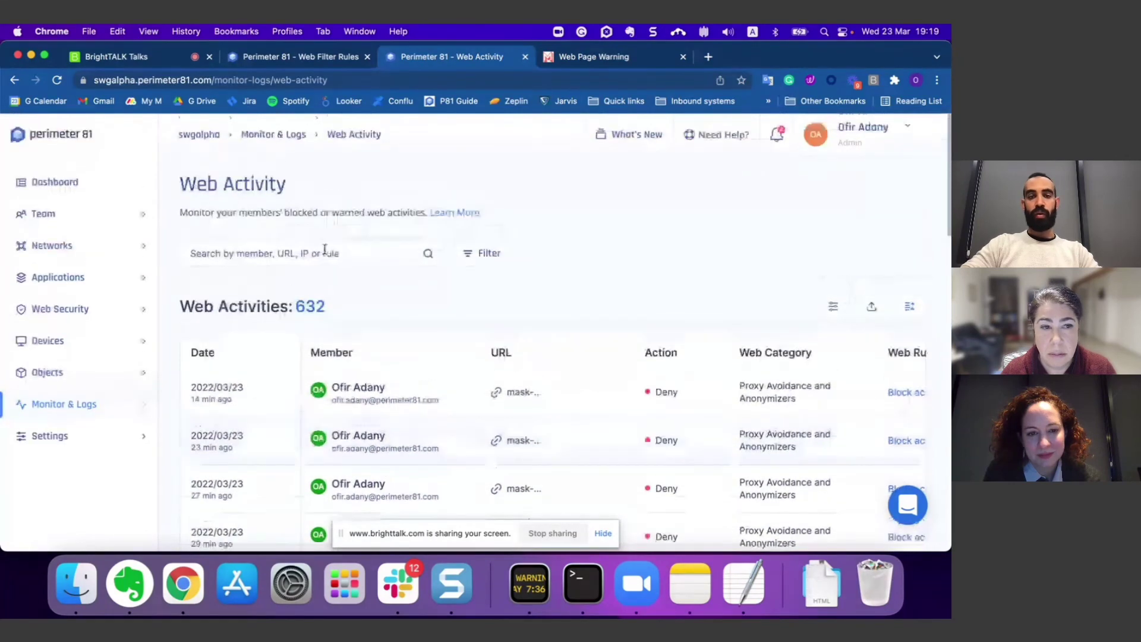
scroll(325, 253, "down", 8)
scroll(324, 253, "down", 5)
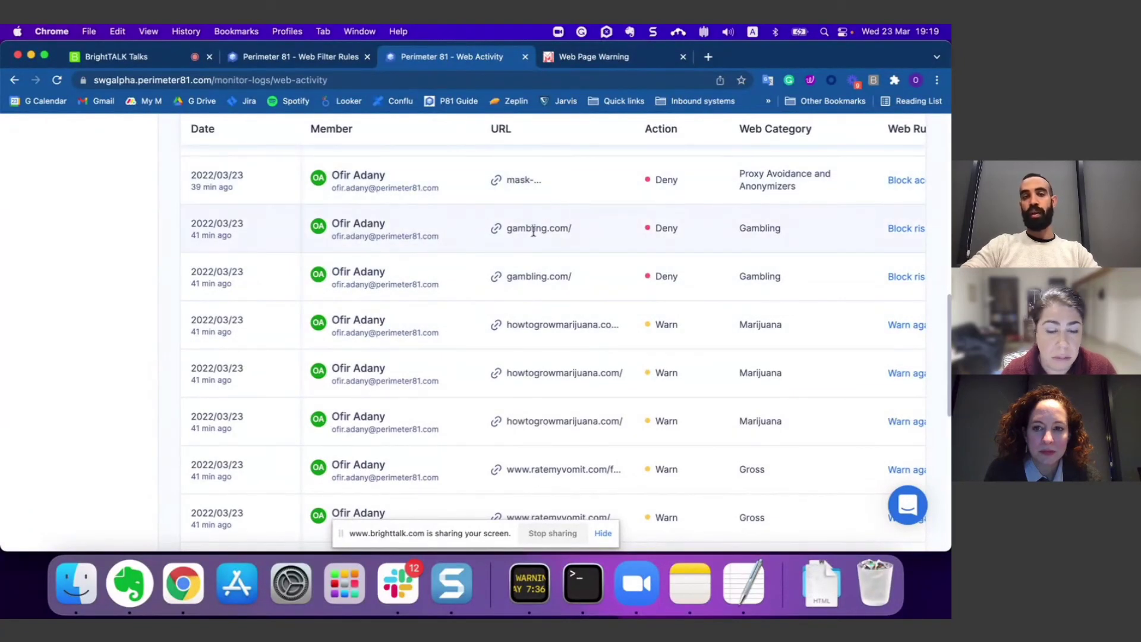
scroll(647, 253, "right", 3)
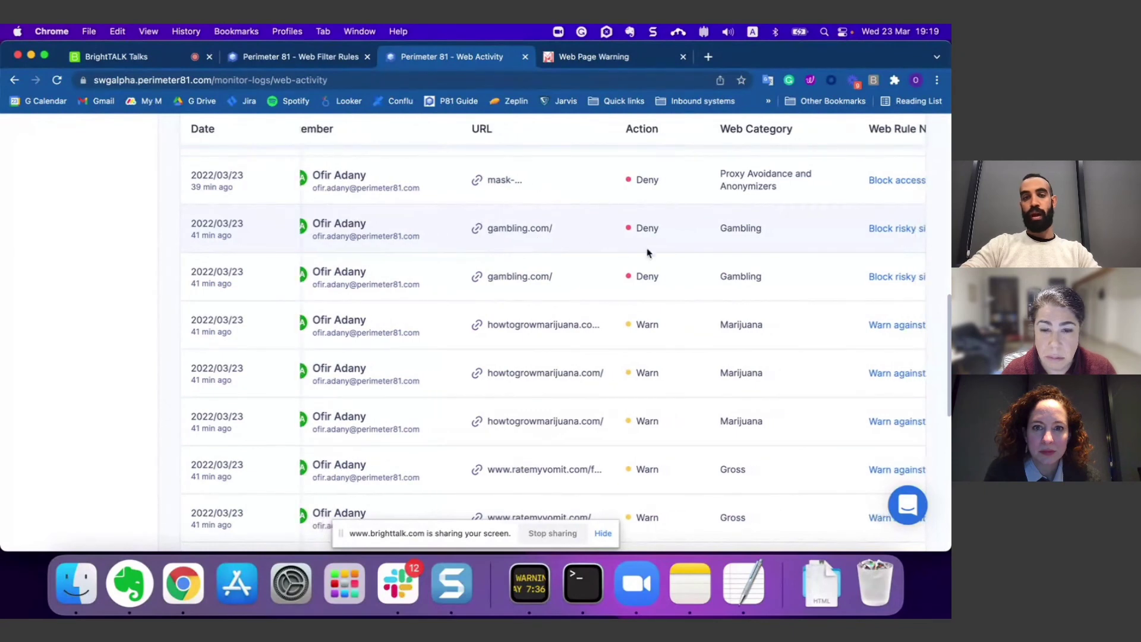
scroll(583, 248, "right", 5)
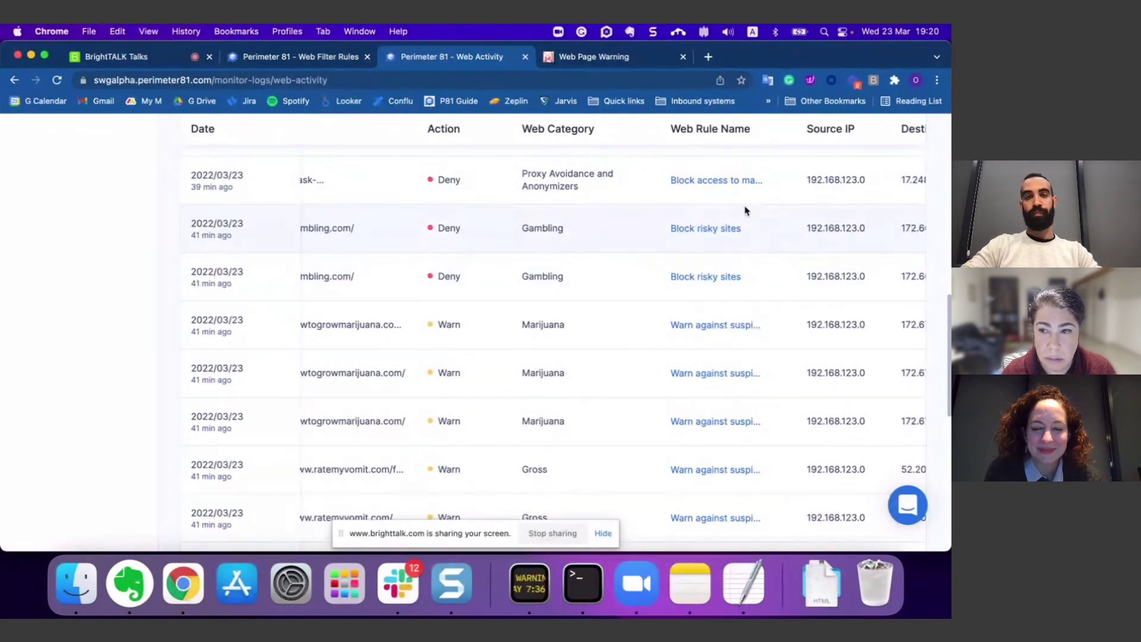
left_click(324, 60)
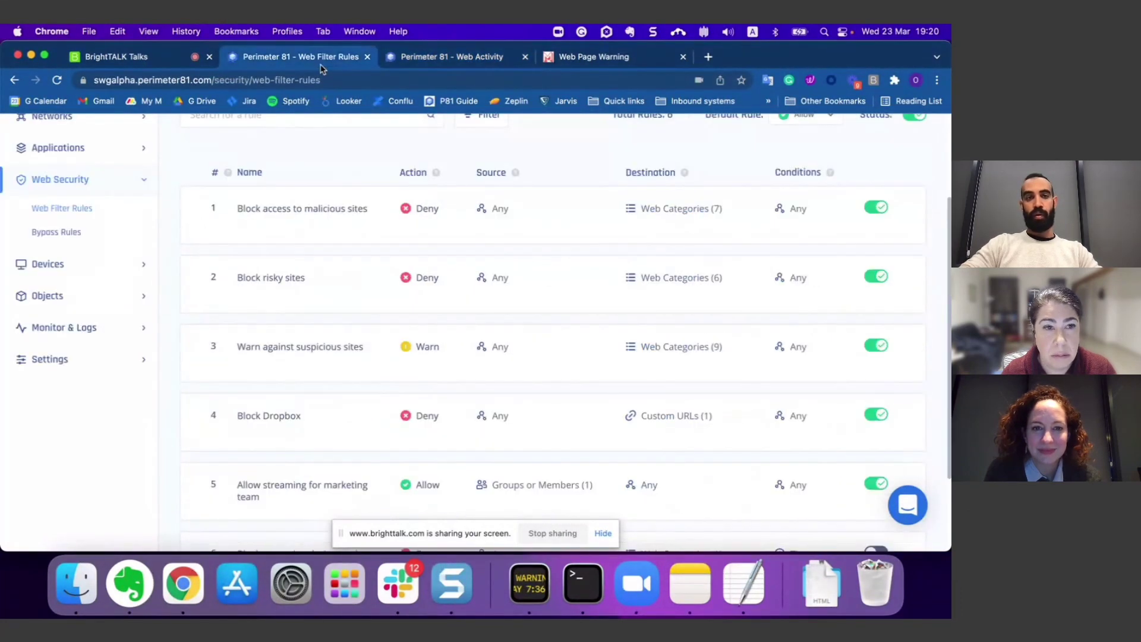
left_click(157, 57)
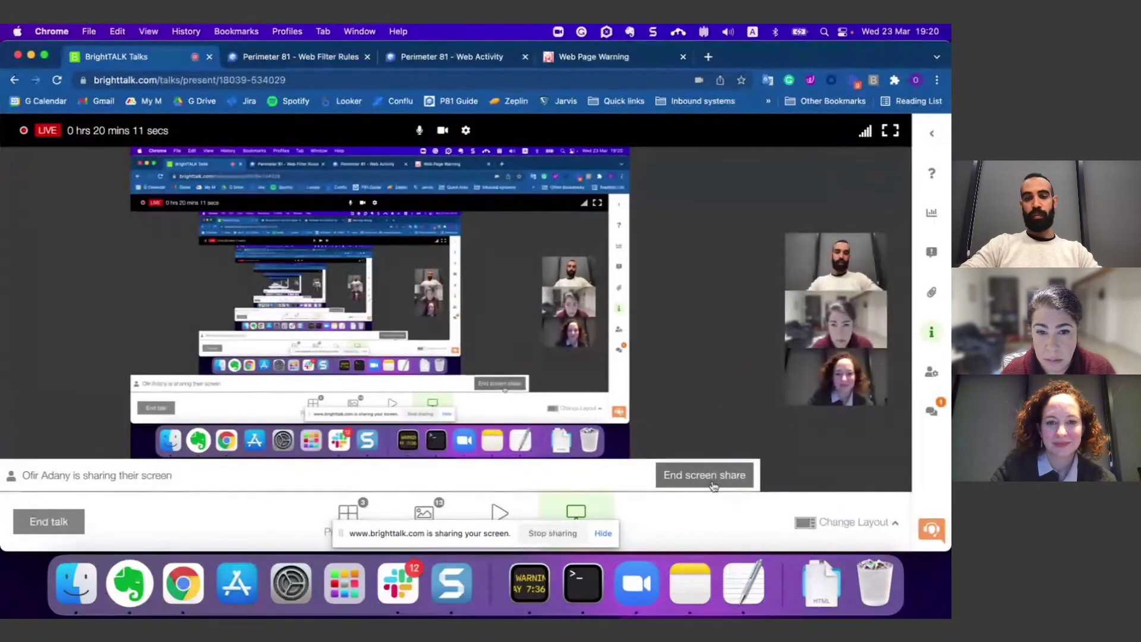